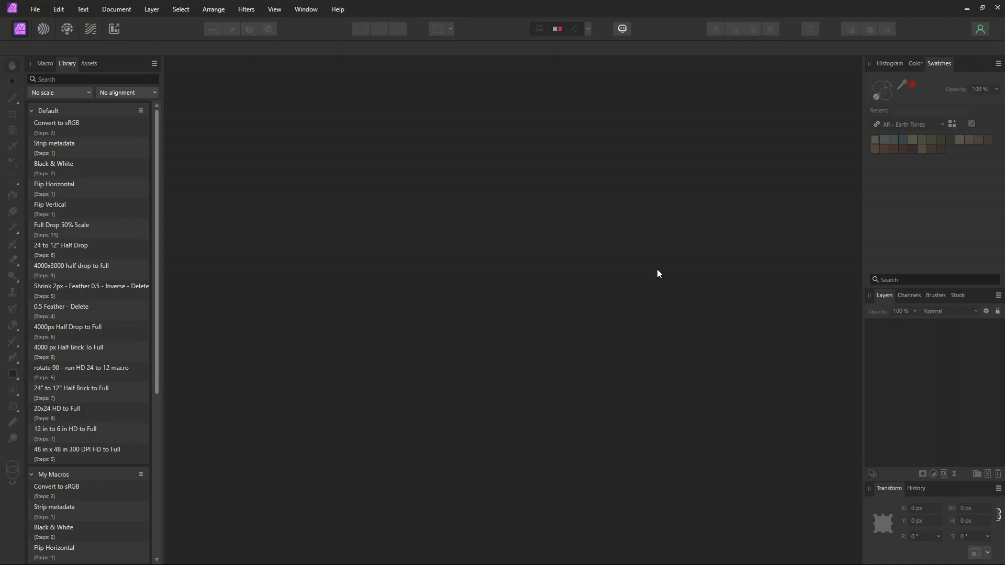
# Open the Three_Wildflowers_In_Glass_Vase PSD file from the All Art Projects folder
pyautogui.click(41, 10)
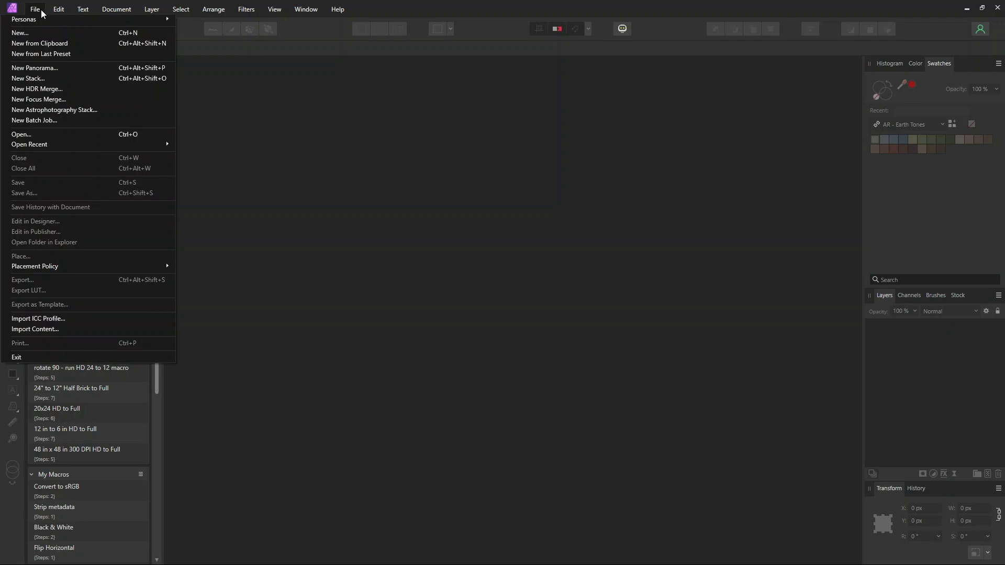
pyautogui.click(54, 134)
pyautogui.click(308, 119)
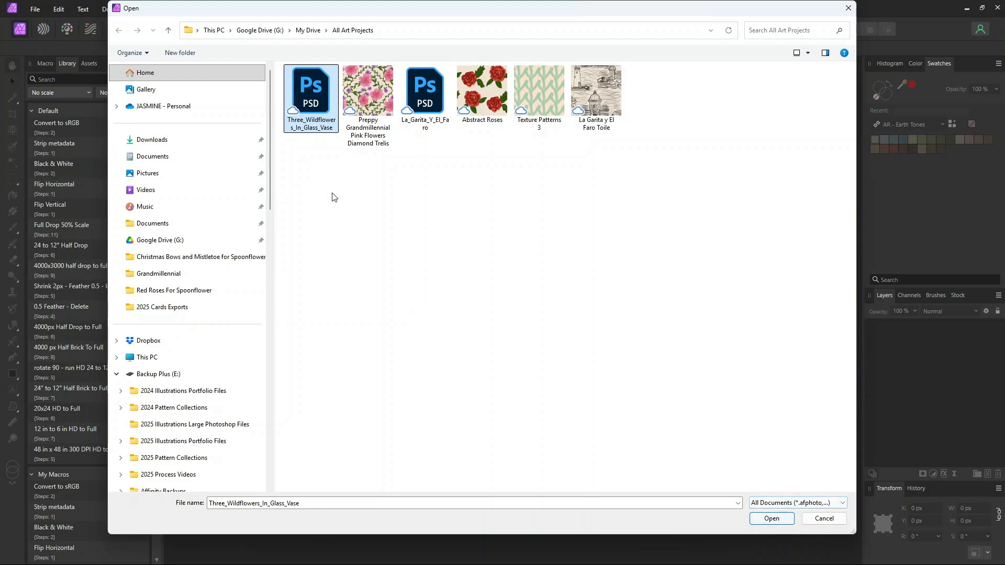
pyautogui.click(783, 519)
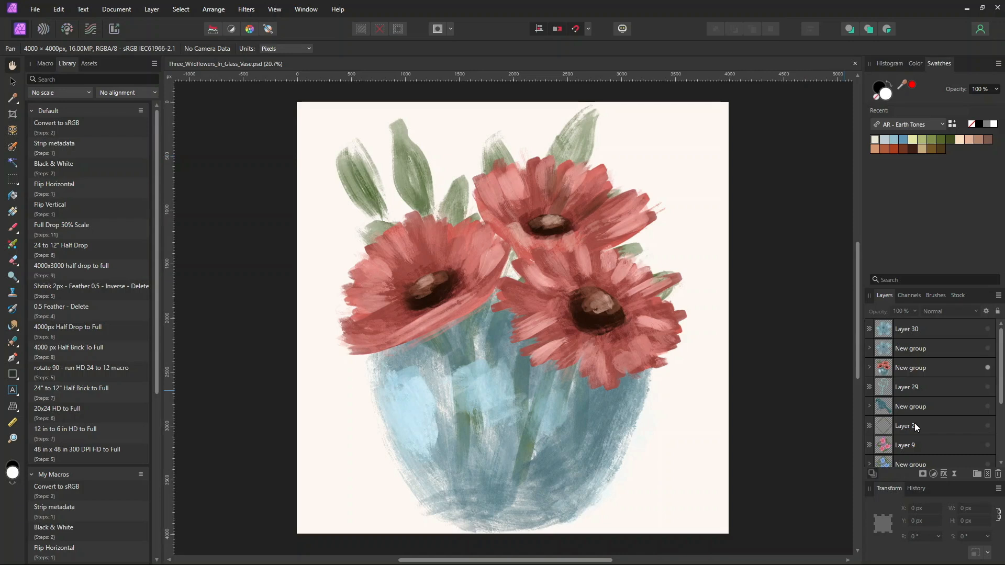
# Copy the layer group containing the flowers in the glass vase and switch to Affinity Designer
pyautogui.rightClick(885, 372)
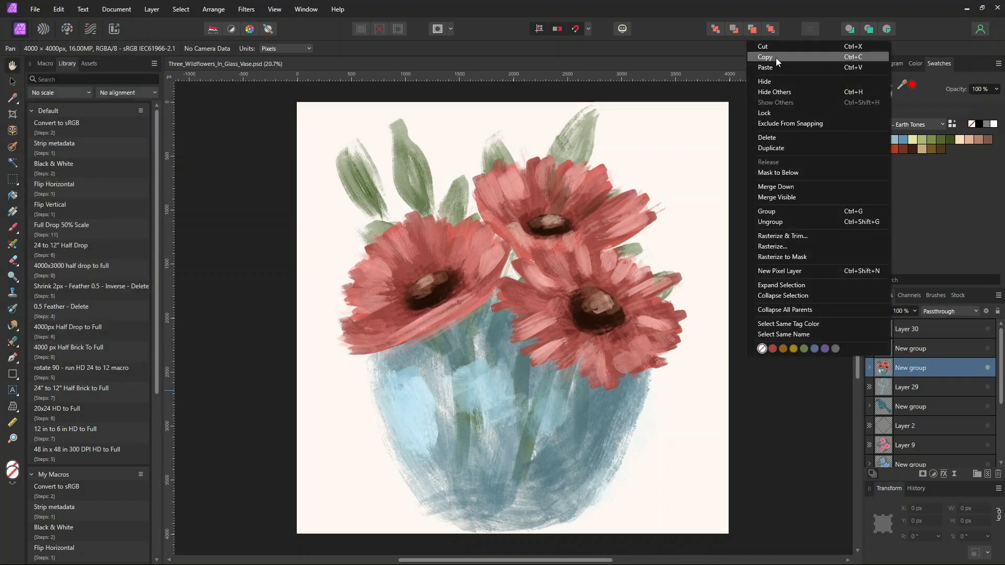
pyautogui.click(776, 57)
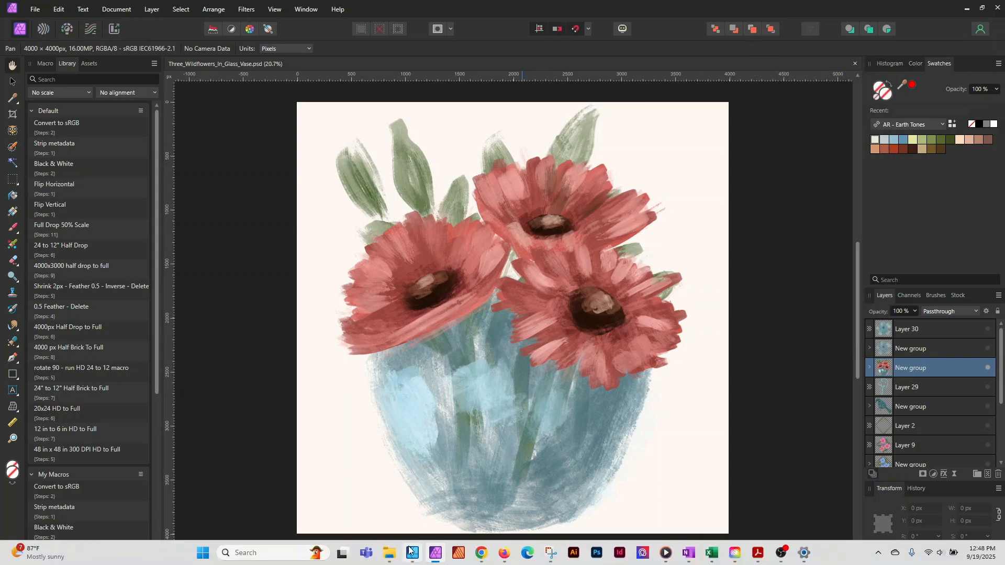
pyautogui.moveTo(412, 552)
pyautogui.click(404, 468)
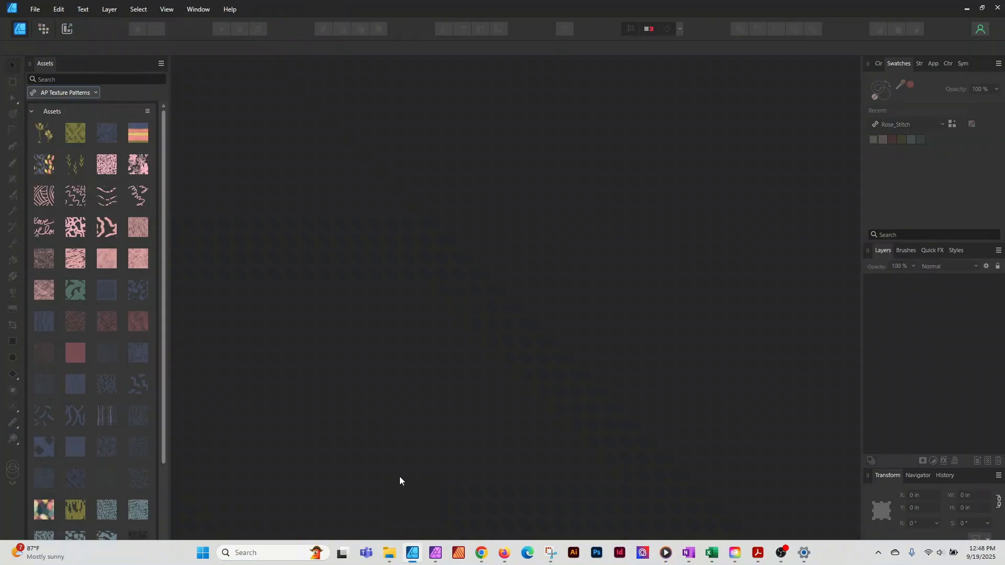
# Create a new document from the 24x24 inch 300DPI preset, keeping the transparent background enabled
pyautogui.click(35, 9)
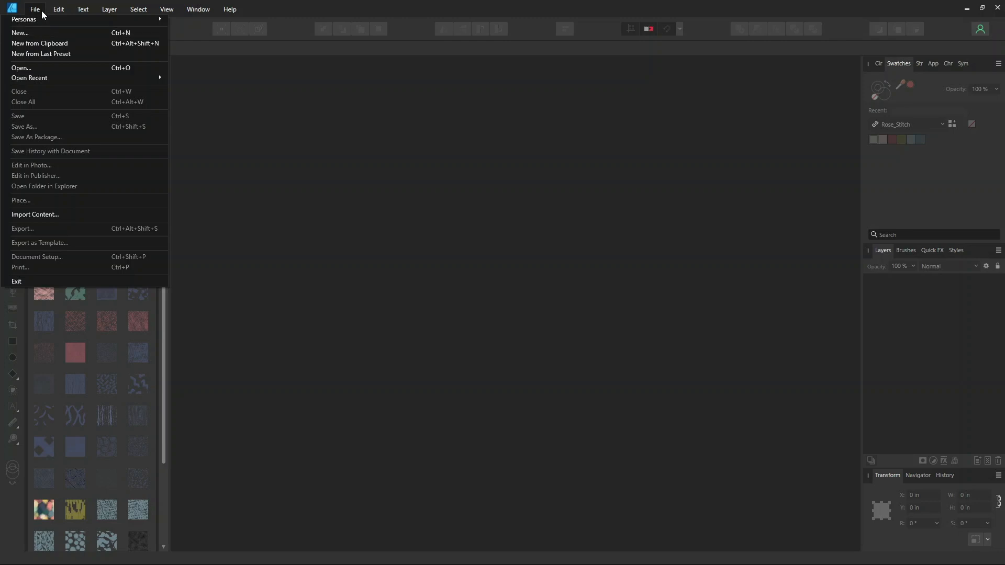
pyautogui.click(30, 34)
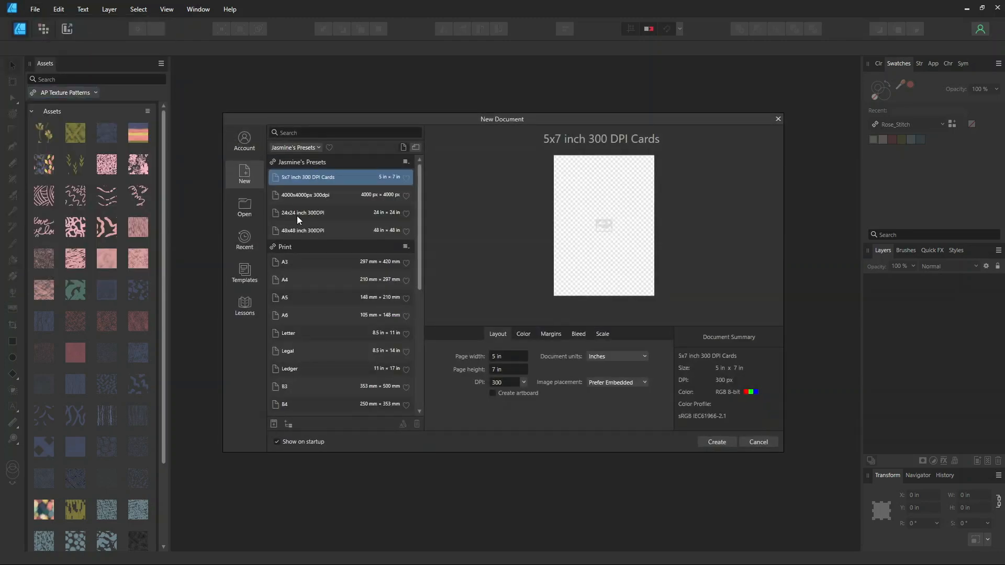
pyautogui.click(311, 214)
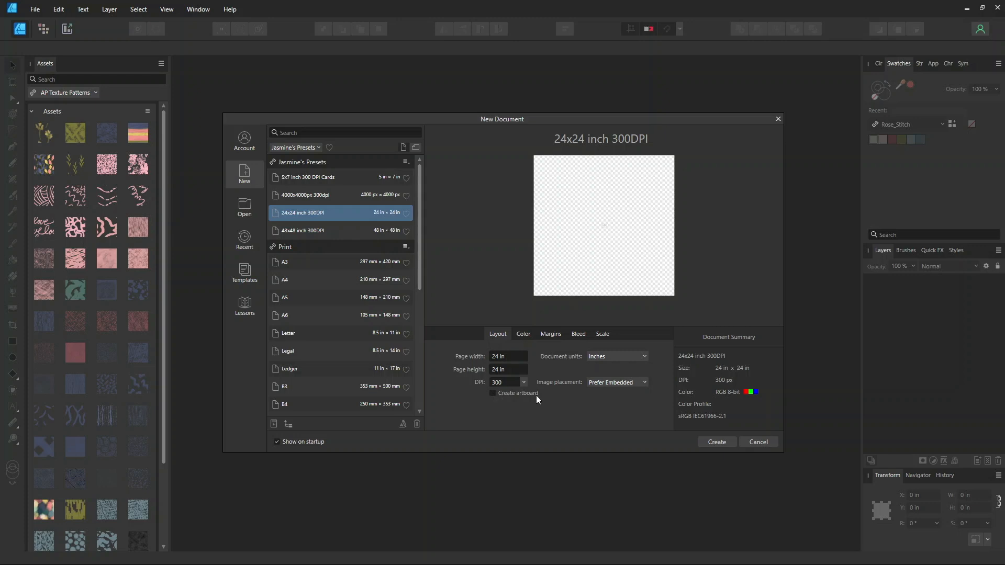
pyautogui.click(524, 334)
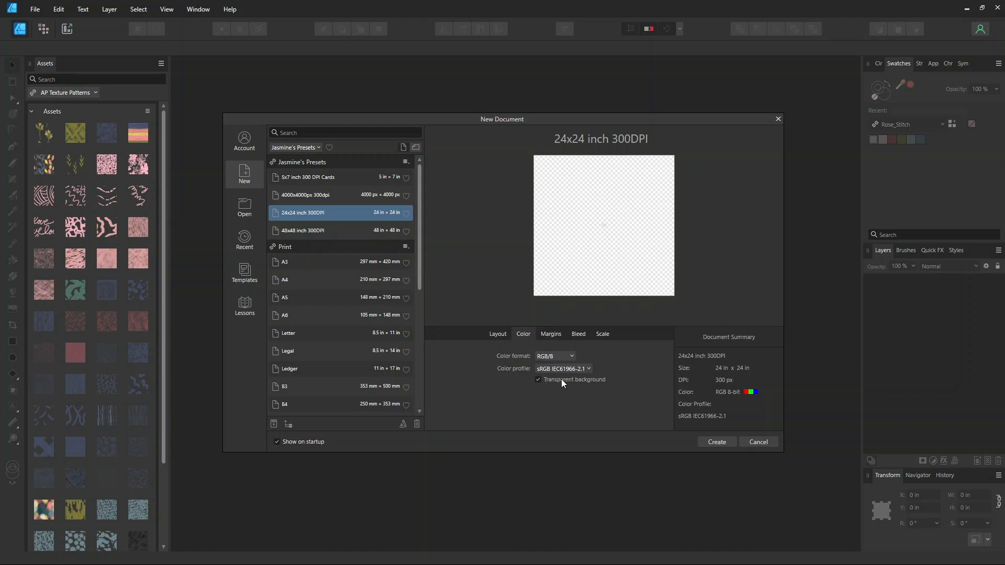
pyautogui.click(538, 381)
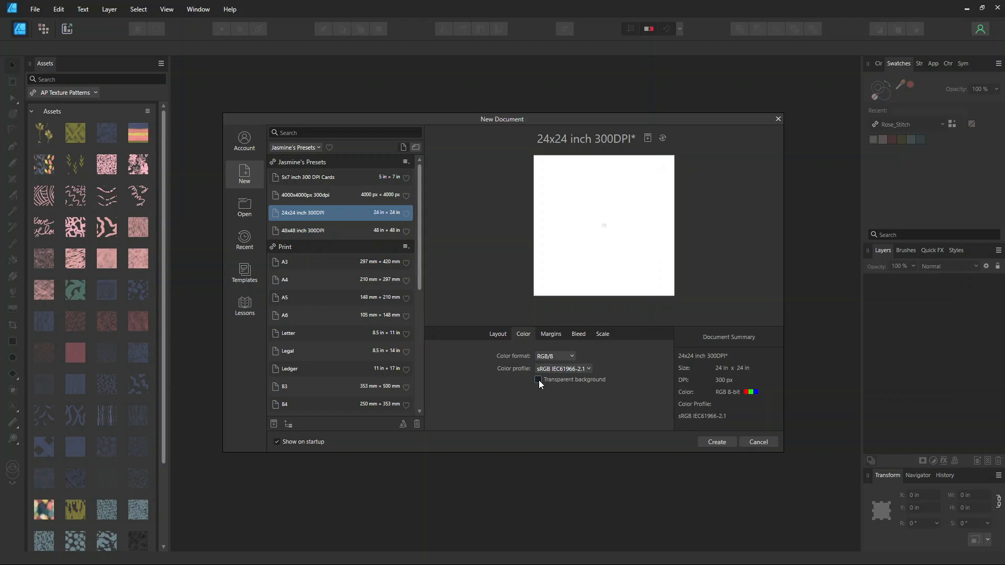
pyautogui.click(538, 380)
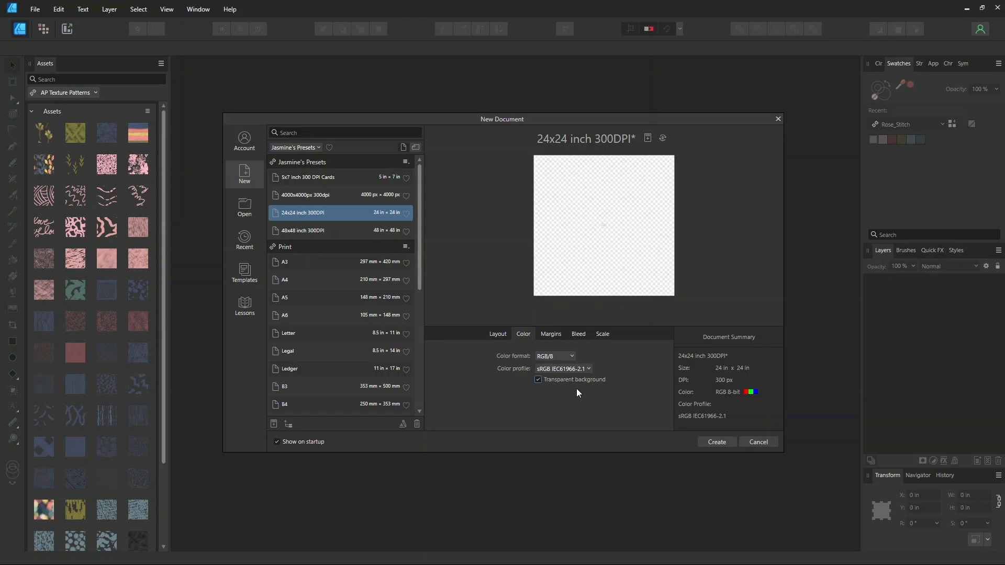
pyautogui.click(555, 338)
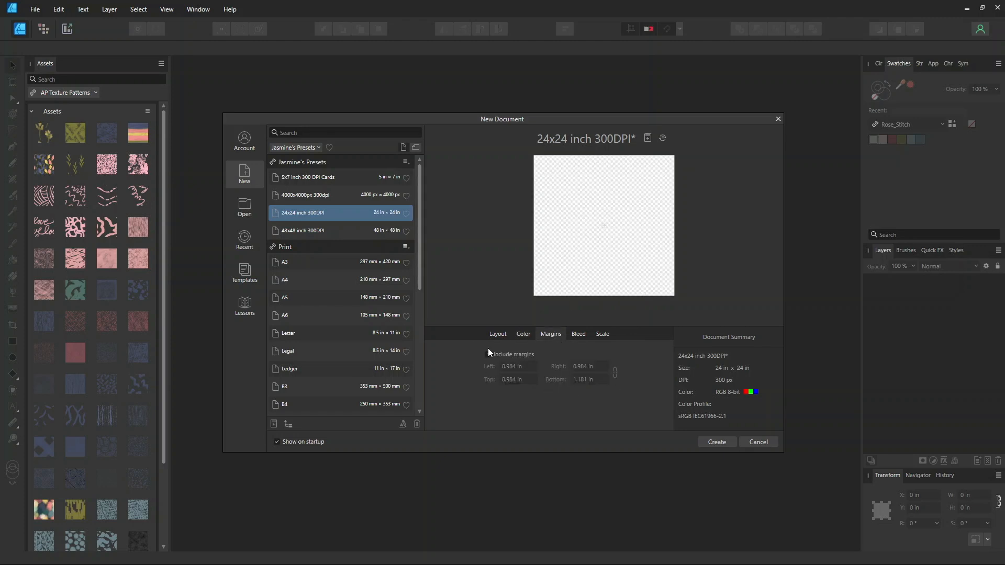
pyautogui.click(575, 331)
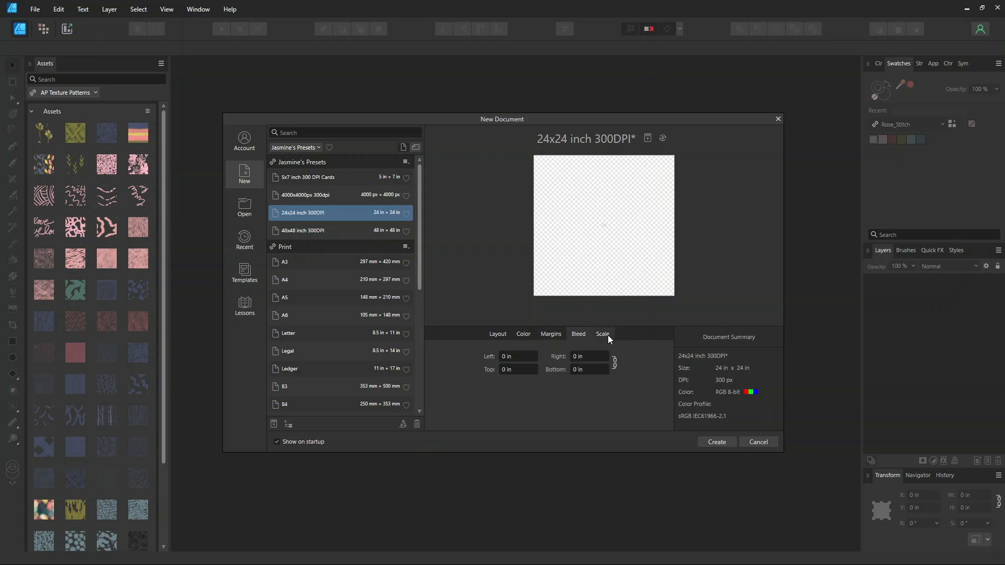
pyautogui.click(608, 335)
pyautogui.click(500, 335)
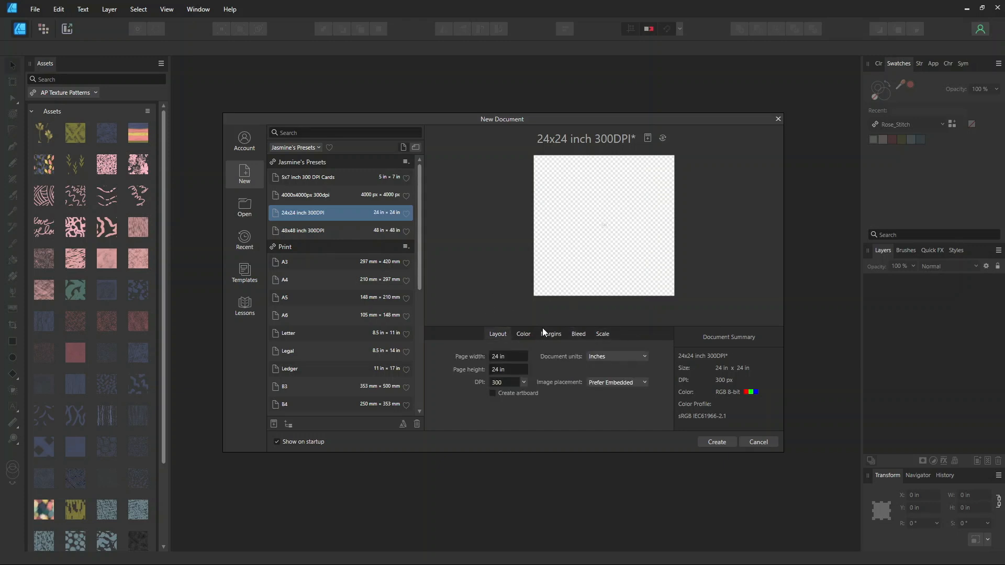
pyautogui.click(724, 438)
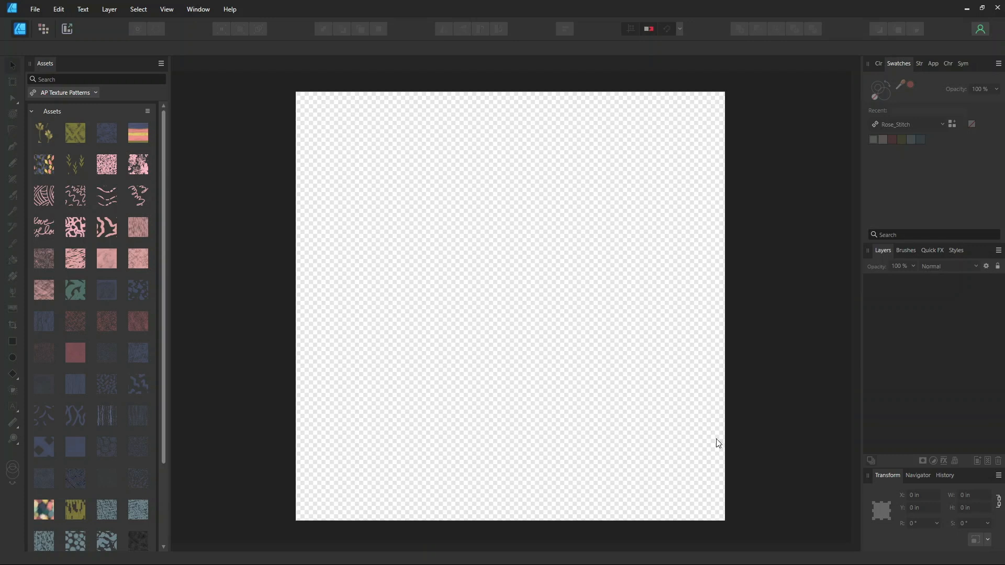
# Draw a 24 × 24 in rectangle covering the whole page and remove its fill
pyautogui.hotkey('ctrl', '-')
pyautogui.hotkey('ctrl', '-')
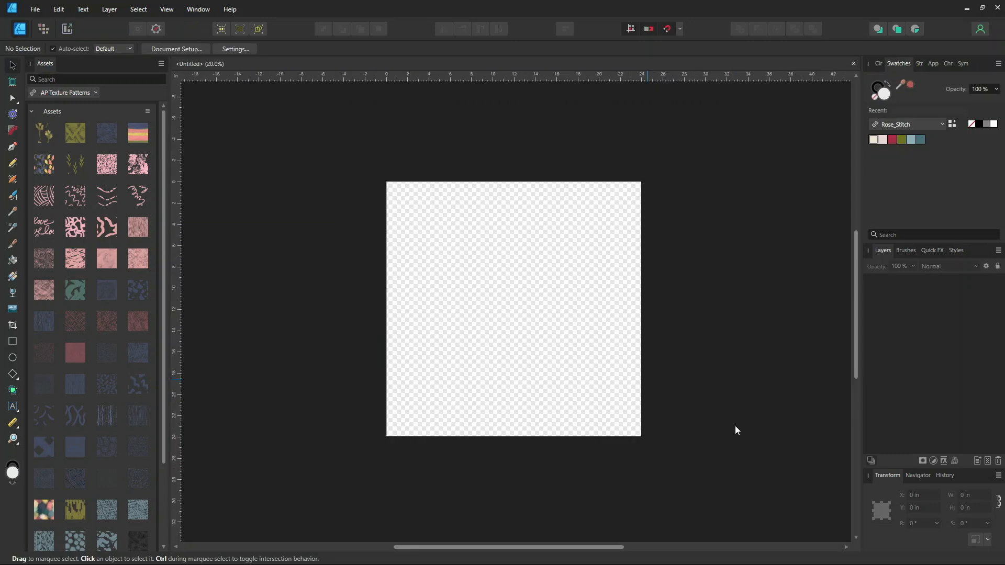
pyautogui.click(13, 344)
pyautogui.moveTo(387, 183); pyautogui.dragTo(641, 437)
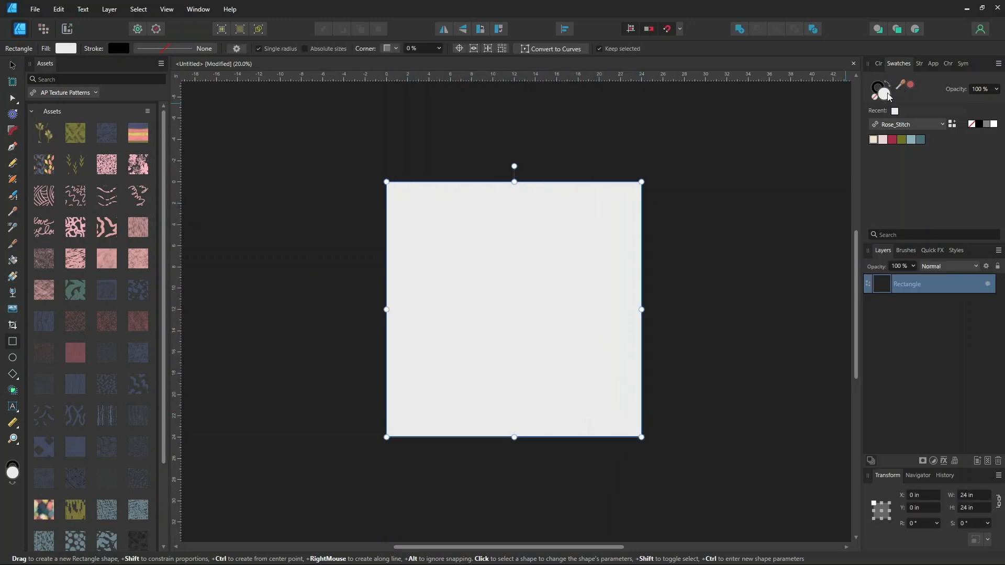
pyautogui.click(874, 97)
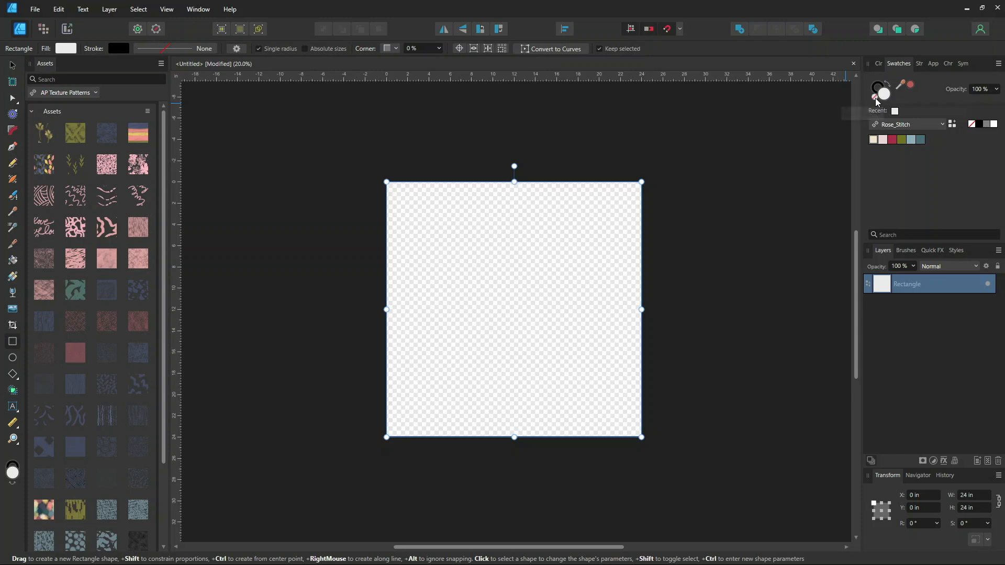
# Give the page-sized rectangle a solid stroke with a width of 10 pt
pyautogui.click(875, 86)
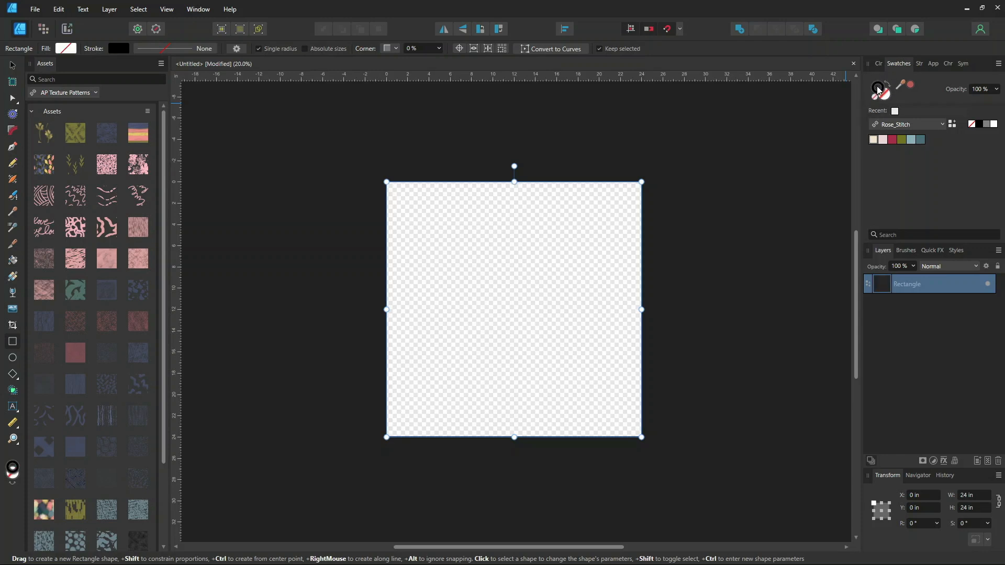
pyautogui.click(917, 65)
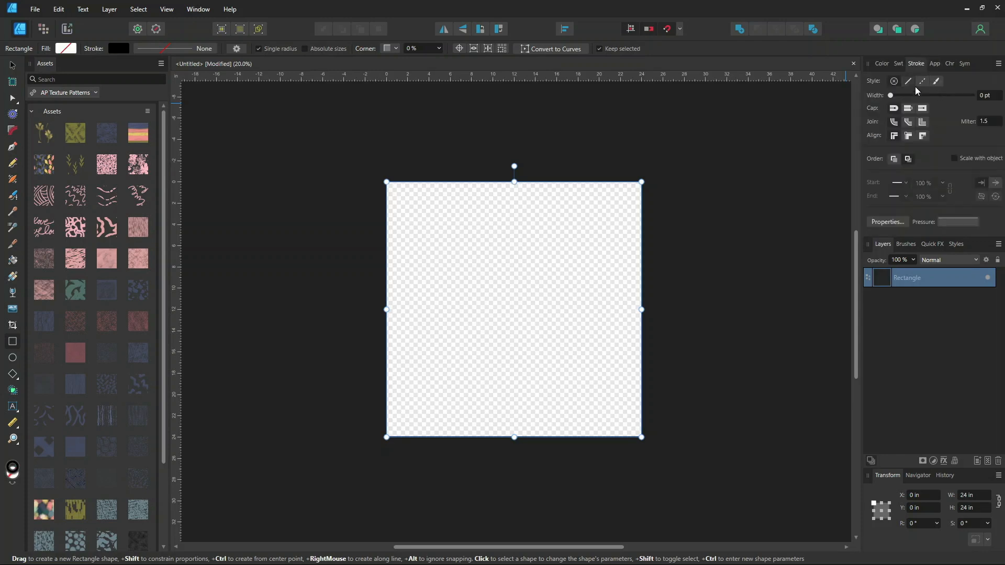
pyautogui.moveTo(891, 95); pyautogui.dragTo(905, 97)
pyautogui.click(989, 96)
pyautogui.write('5')
pyautogui.press('Return')
pyautogui.click(985, 97)
pyautogui.write('10')
pyautogui.press('Return')
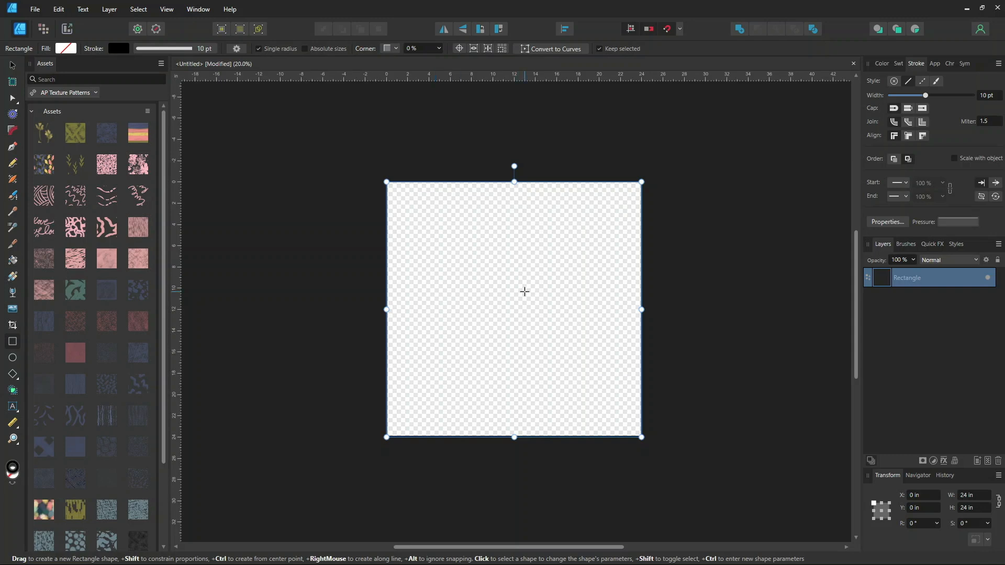
# Create a symbol from the page-sized rectangle
pyautogui.click(966, 65)
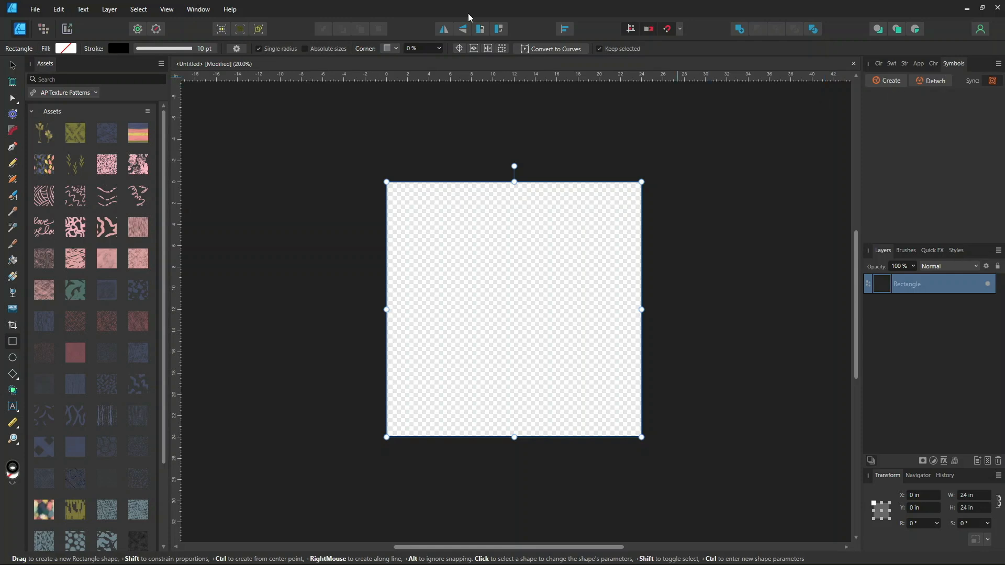
pyautogui.click(204, 12)
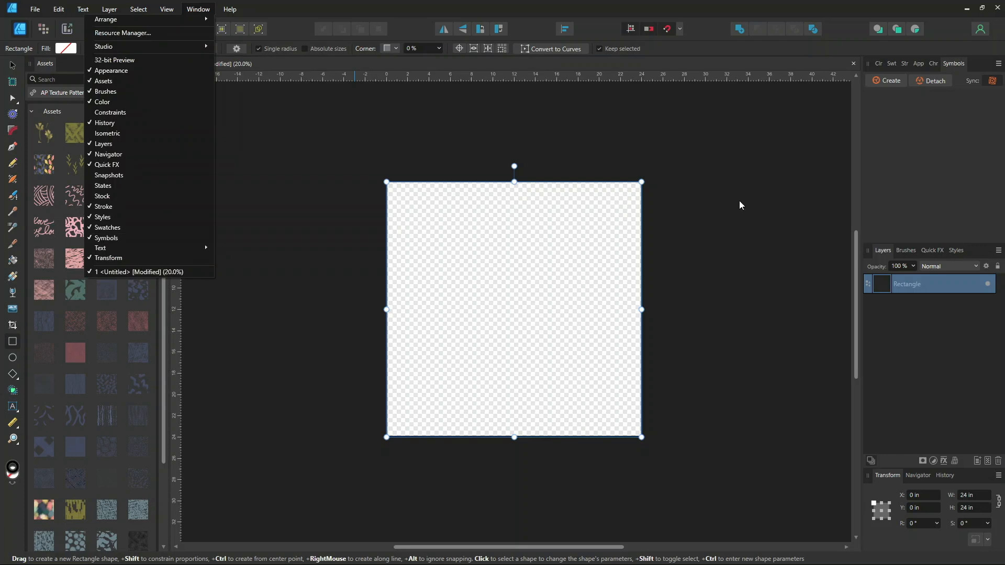
pyautogui.click(911, 121)
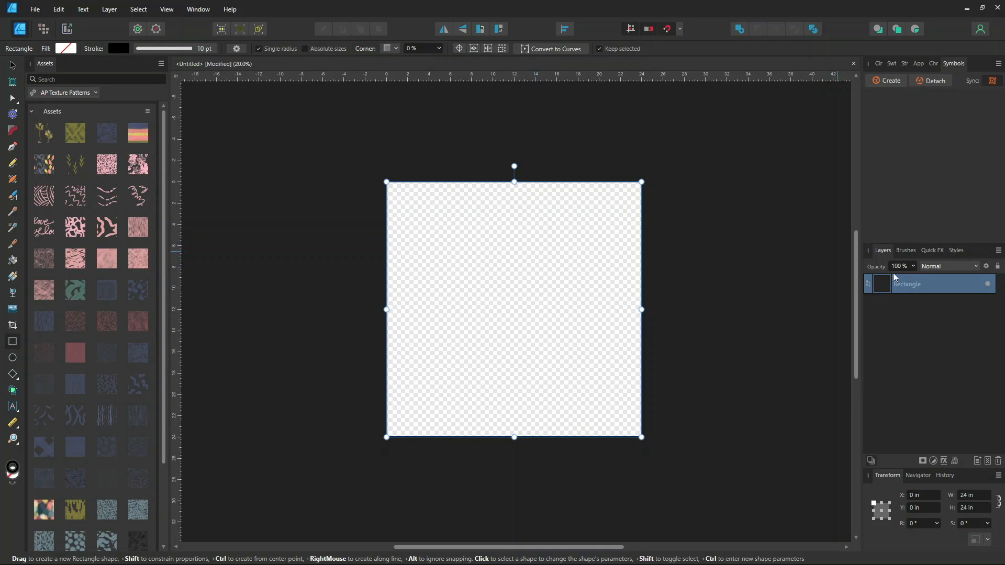
pyautogui.rightClick(885, 292)
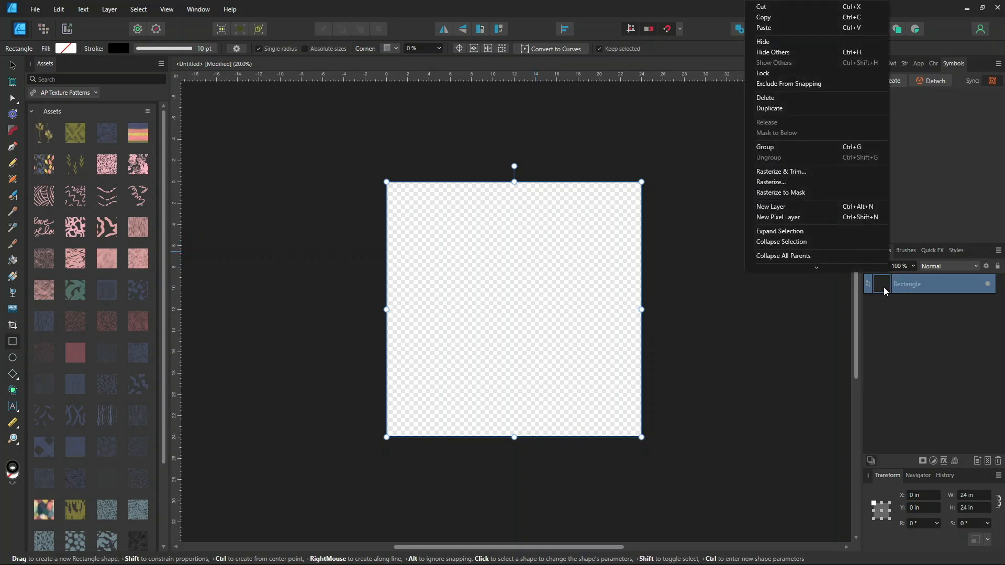
pyautogui.click(935, 201)
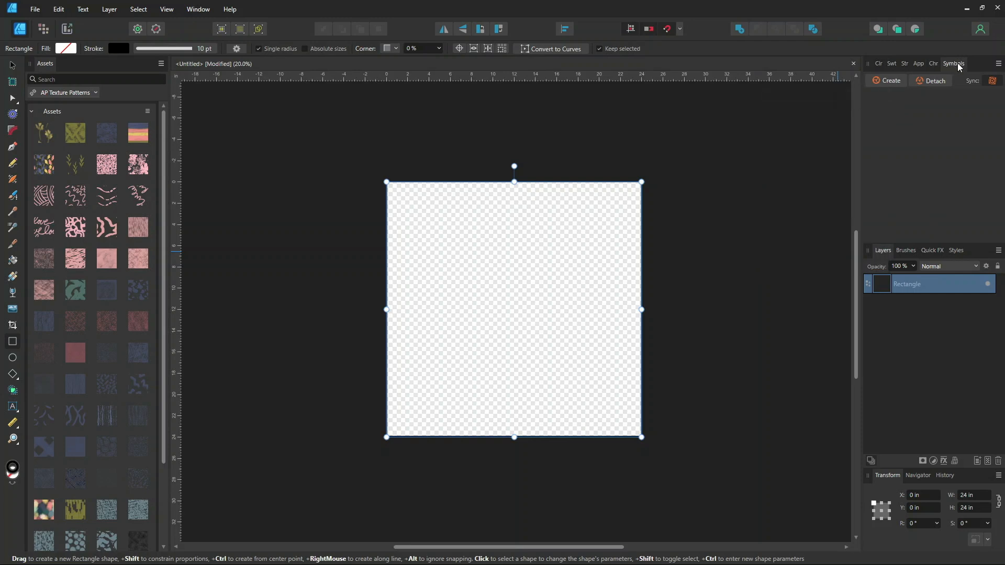
pyautogui.click(892, 81)
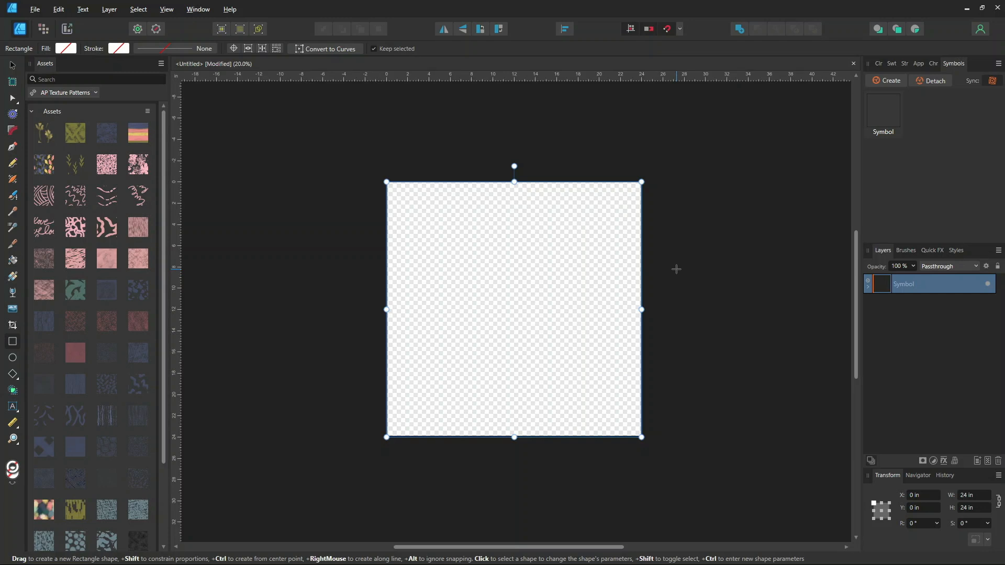
# Duplicate the symbol and place the copy at X 24 in, Y -12 in for a half-drop offset, then deselect it
pyautogui.click(13, 66)
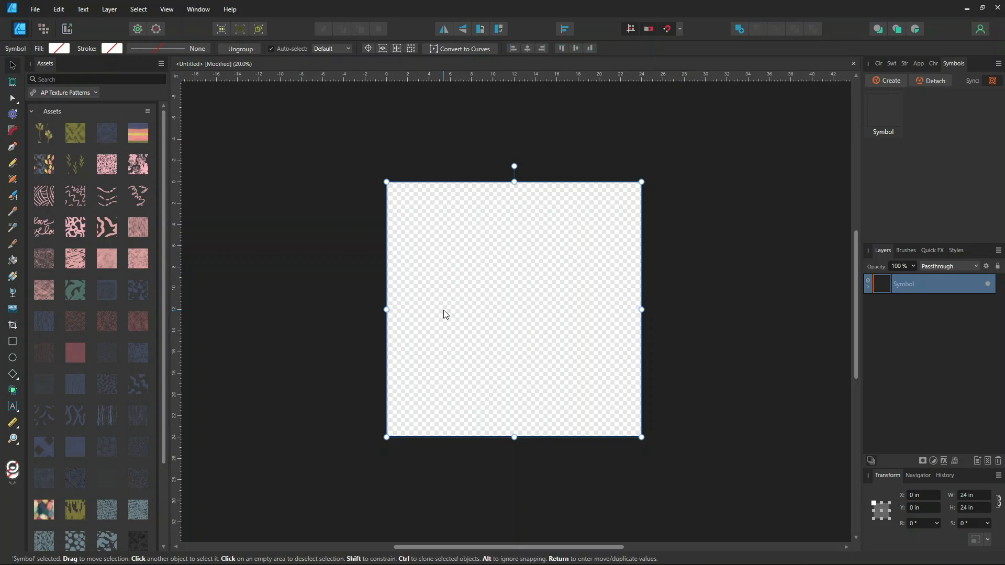
pyautogui.moveTo(463, 322); pyautogui.dragTo(717, 270)
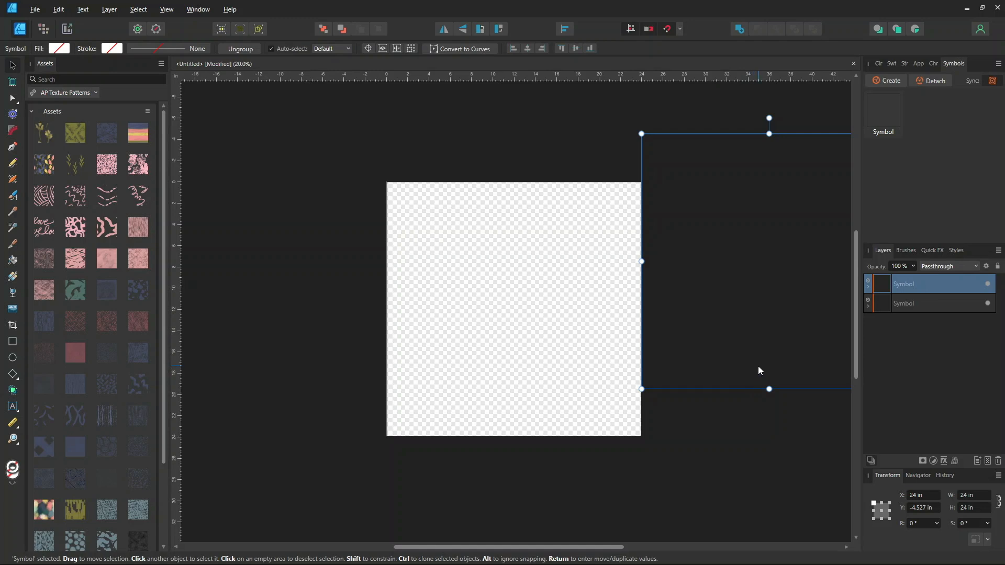
pyautogui.moveTo(755, 354); pyautogui.dragTo(757, 267)
pyautogui.hotkey('ctrl', '-')
pyautogui.moveTo(687, 266)
pyautogui.mouseDown()
pyautogui.moveTo(687, 286)
pyautogui.moveTo(687, 266)
pyautogui.mouseUp()
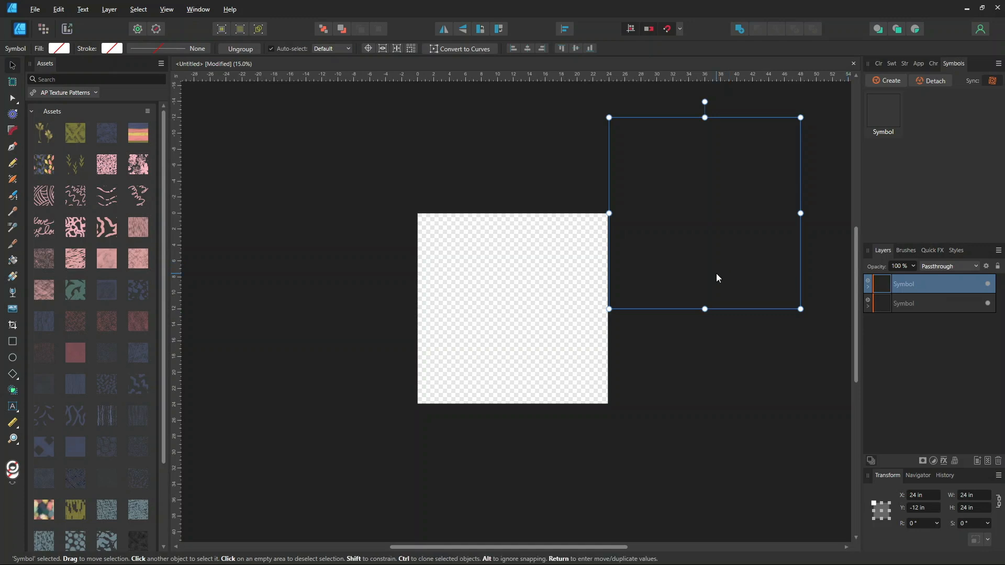
pyautogui.click(895, 350)
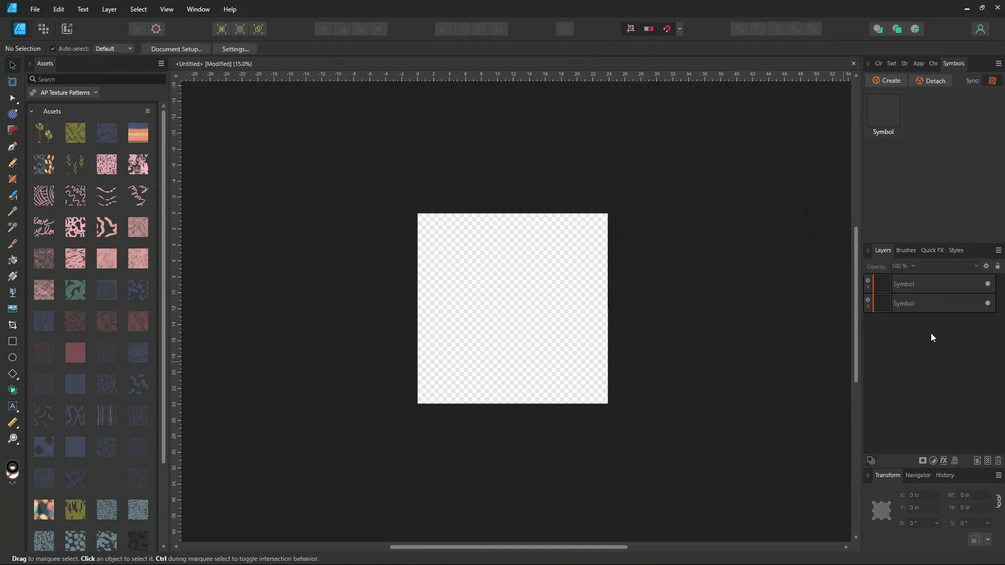
# Draw an unfilled rectangle about 110.5 × 90.3 in around the page and move its layer below both symbols
pyautogui.click(13, 342)
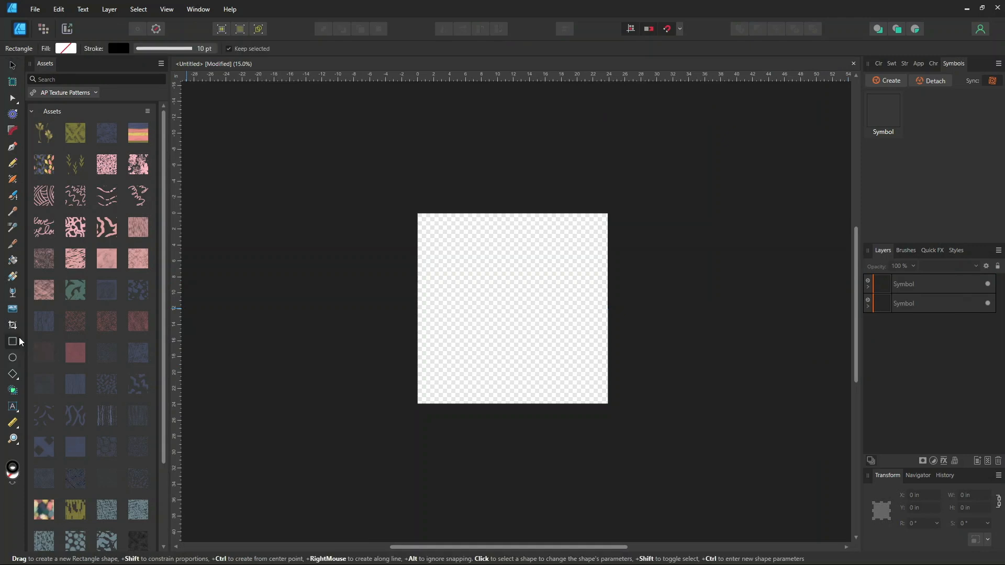
pyautogui.hotkey('ctrl', '-')
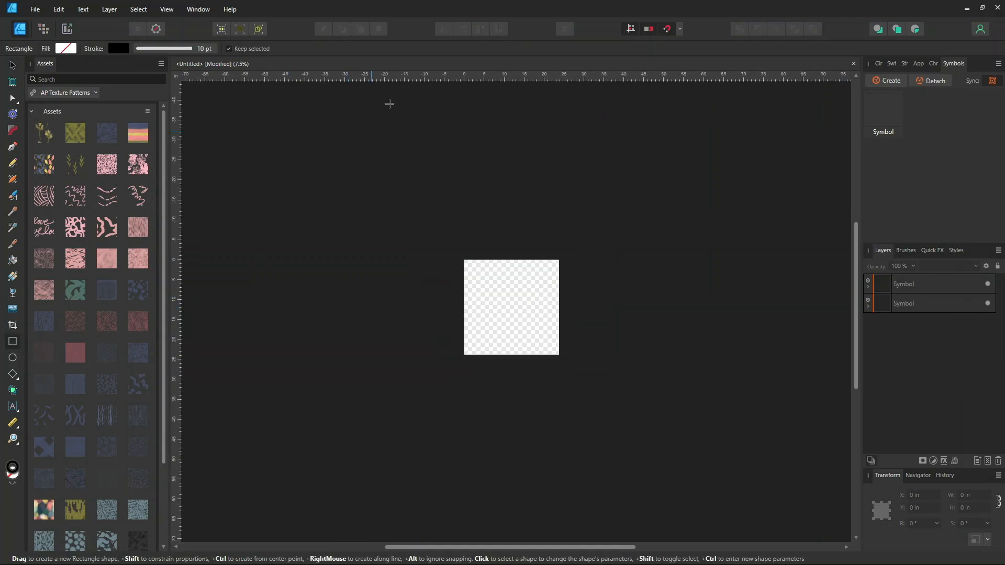
pyautogui.moveTo(315, 125); pyautogui.dragTo(755, 485)
pyautogui.moveTo(921, 283); pyautogui.dragTo(926, 340)
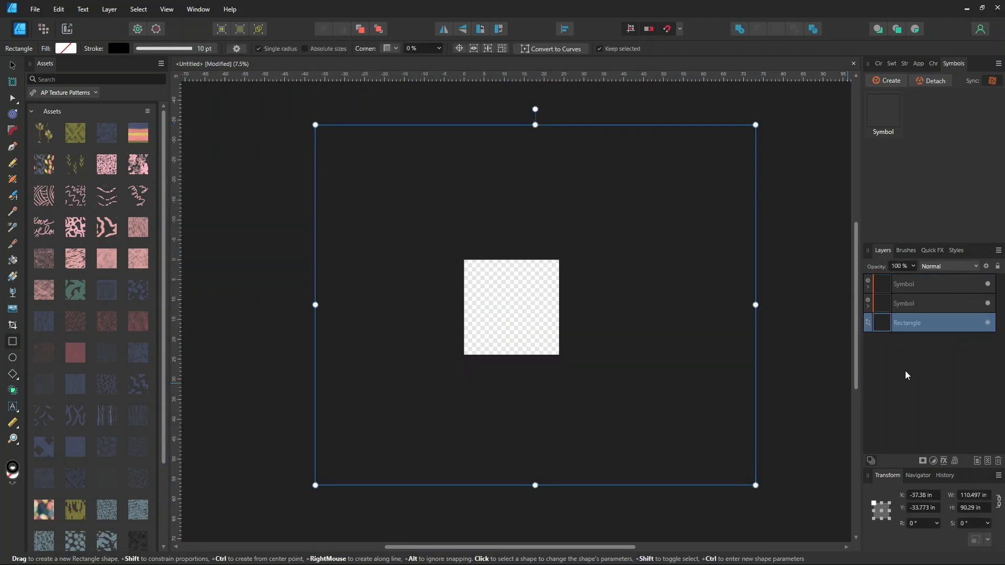
# Fill the large background rectangle with the cream swatch from the Rose_Stitch palette and remove its stroke
pyautogui.click(888, 63)
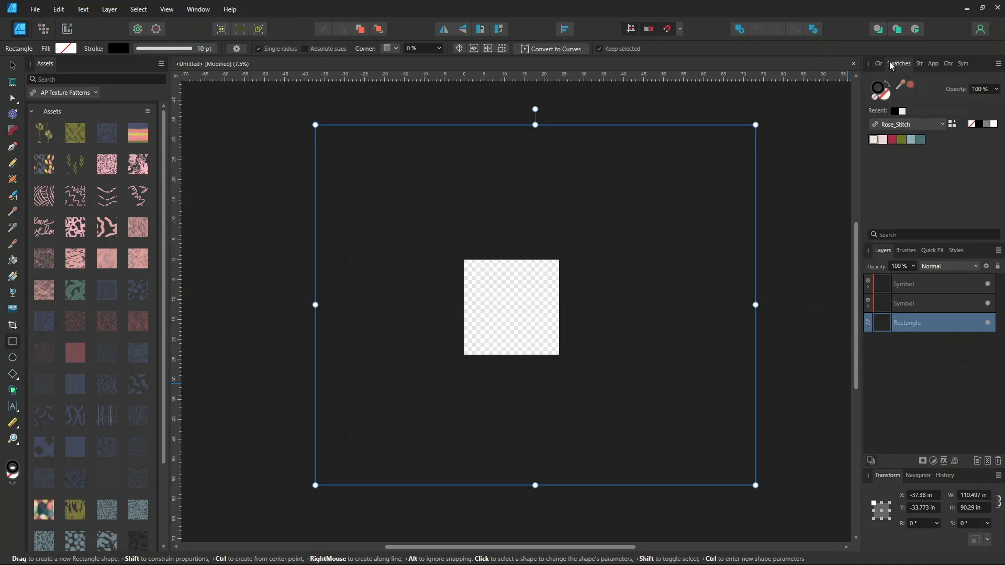
pyautogui.click(875, 100)
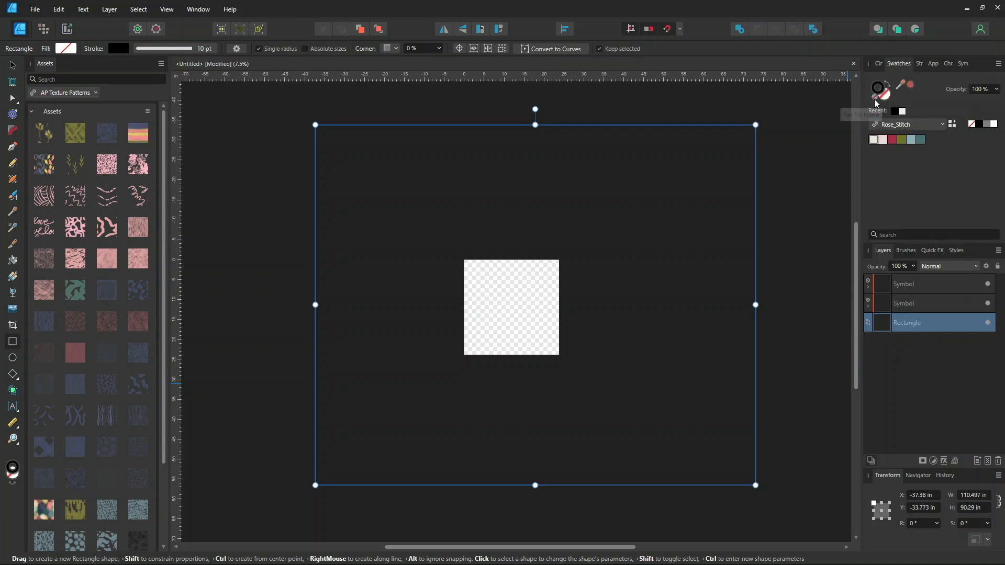
pyautogui.click(874, 140)
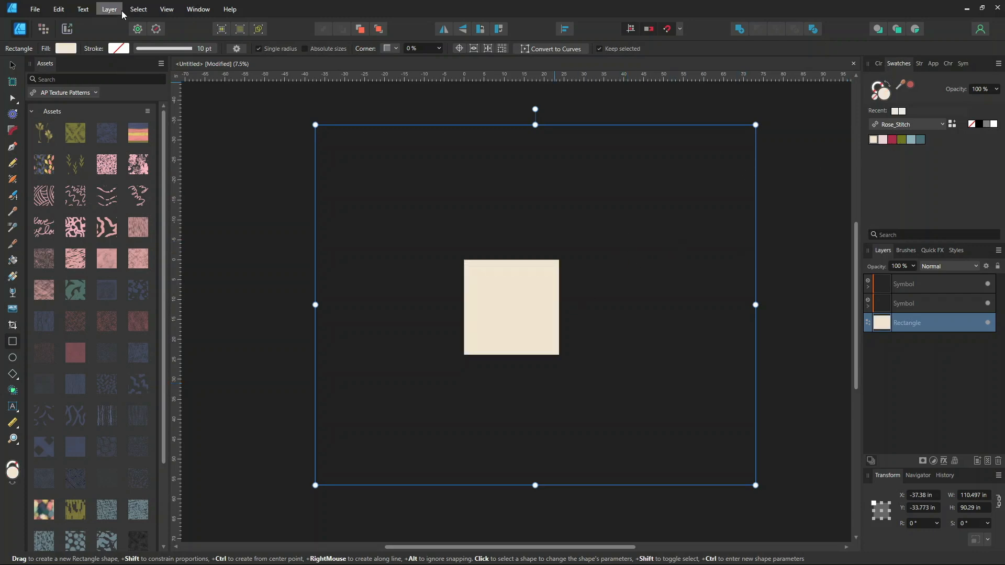
# Turn off Clip to Canvas so artwork outside the page is displayed
pyautogui.click(166, 9)
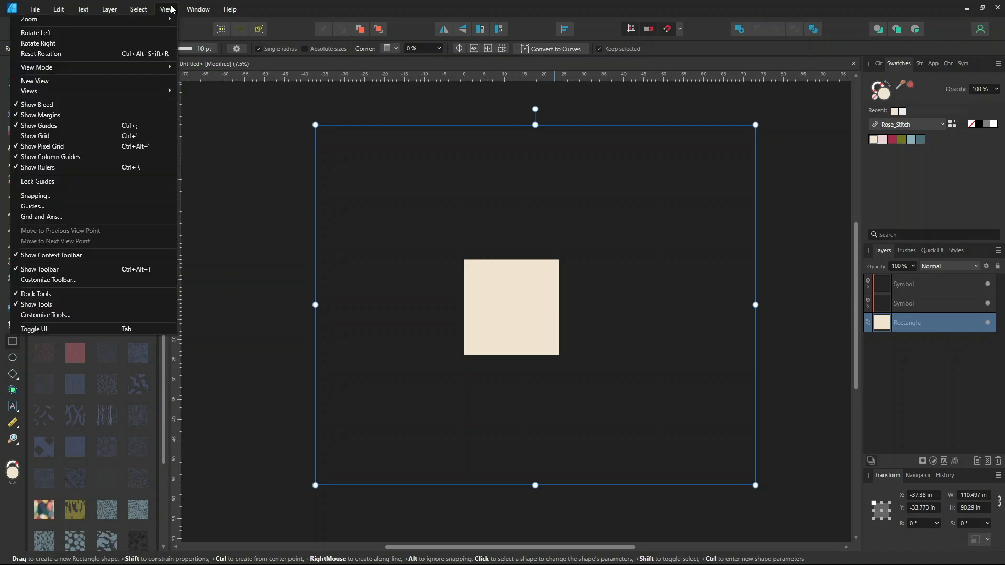
pyautogui.moveTo(134, 71)
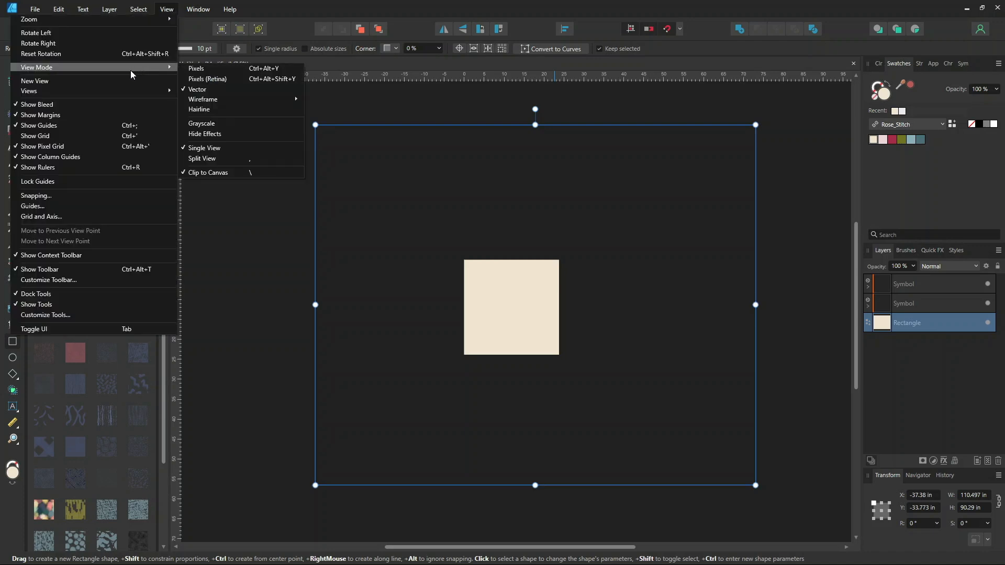
pyautogui.click(212, 173)
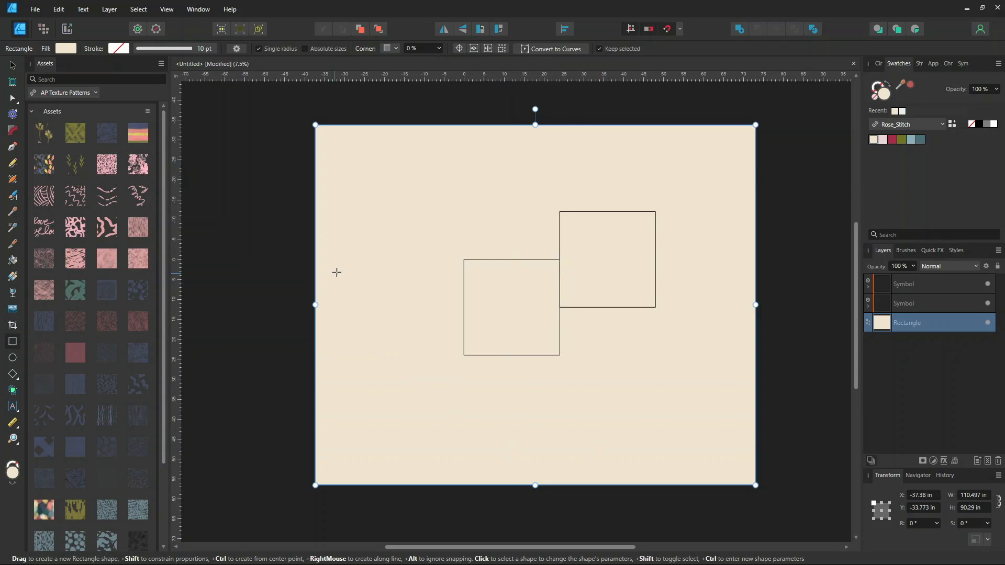
# Rename the symbol layers as Main Pattern Layer and move the offset copy below the page tile in the layer order
pyautogui.click(915, 284)
pyautogui.click(911, 304)
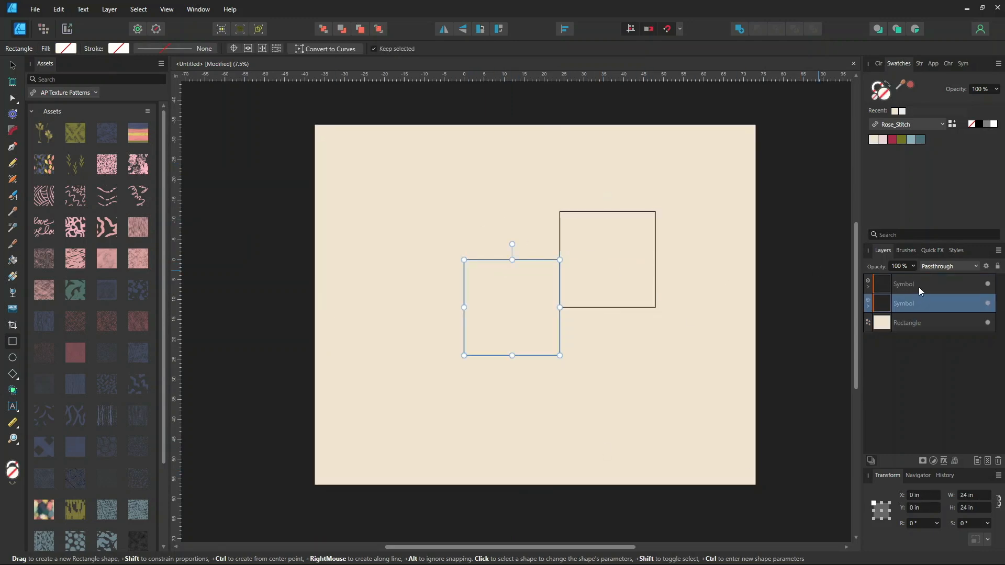
pyautogui.click(918, 286)
pyautogui.doubleClick(903, 303)
pyautogui.write('Main')
pyautogui.press('Return')
pyautogui.click(895, 283)
pyautogui.moveTo(911, 286); pyautogui.dragTo(915, 316)
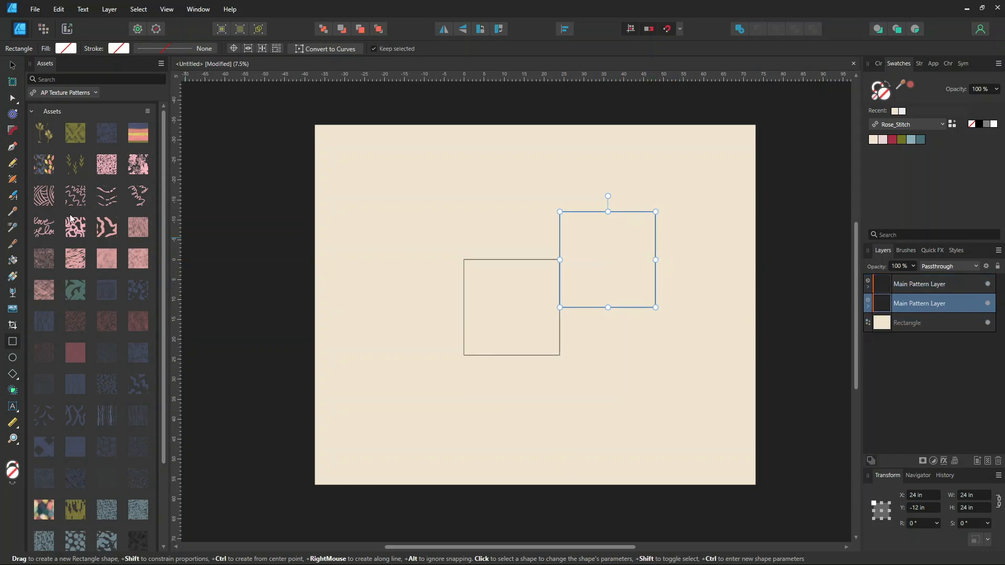
# Duplicate the offset symbol tile so that six half-drop copies surround the centre tile edge to edge
pyautogui.click(13, 65)
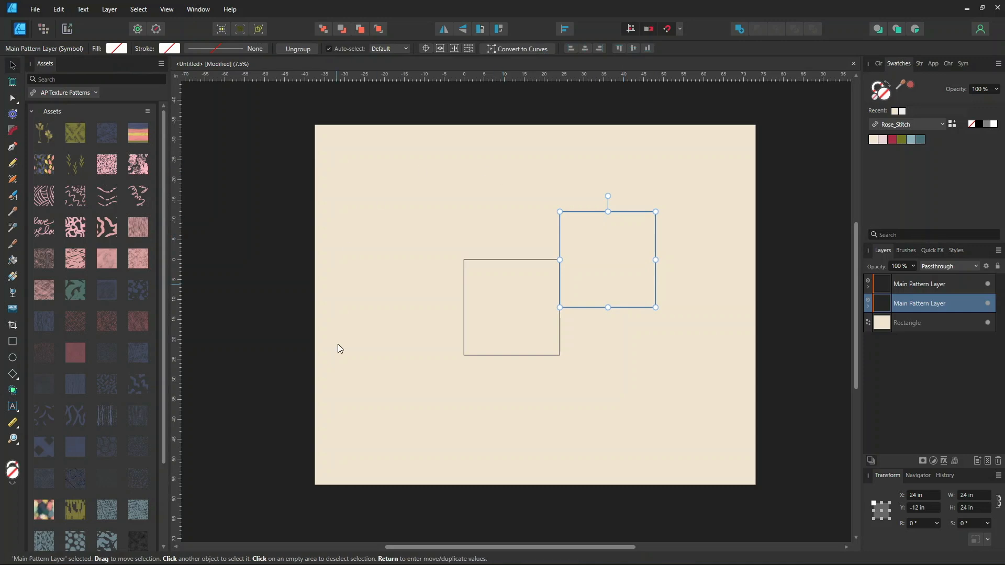
pyautogui.moveTo(625, 267)
pyautogui.mouseDown()
pyautogui.moveTo(623, 374)
pyautogui.moveTo(632, 368)
pyautogui.moveTo(547, 438)
pyautogui.moveTo(532, 422)
pyautogui.moveTo(423, 403)
pyautogui.moveTo(407, 411)
pyautogui.moveTo(422, 427)
pyautogui.moveTo(408, 272)
pyautogui.moveTo(419, 289)
pyautogui.moveTo(496, 235)
pyautogui.moveTo(511, 233)
pyautogui.moveTo(508, 240)
pyautogui.mouseUp()
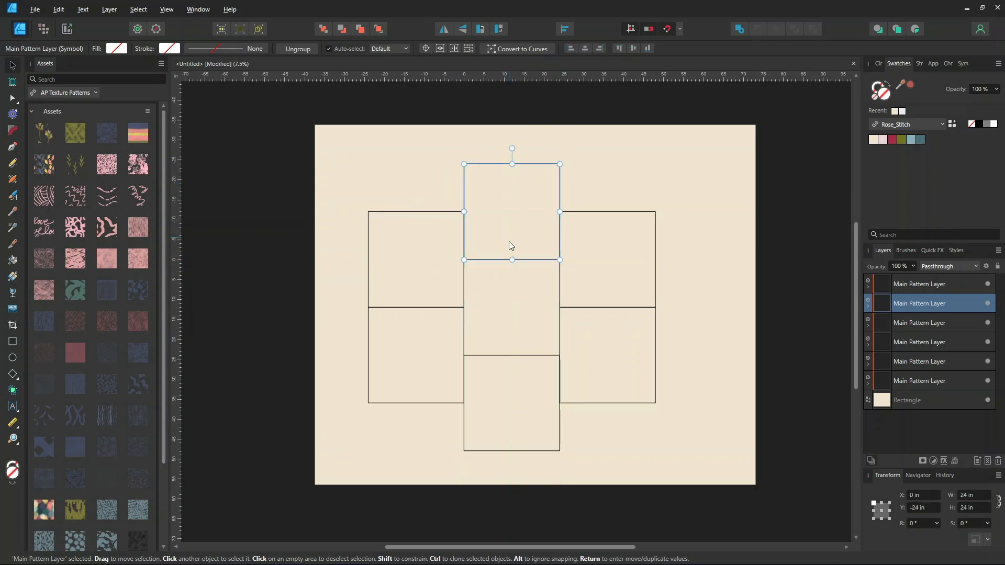
# Group the six surrounding symbol tiles, leaving the centre page tile ungrouped above them
pyautogui.click(900, 401)
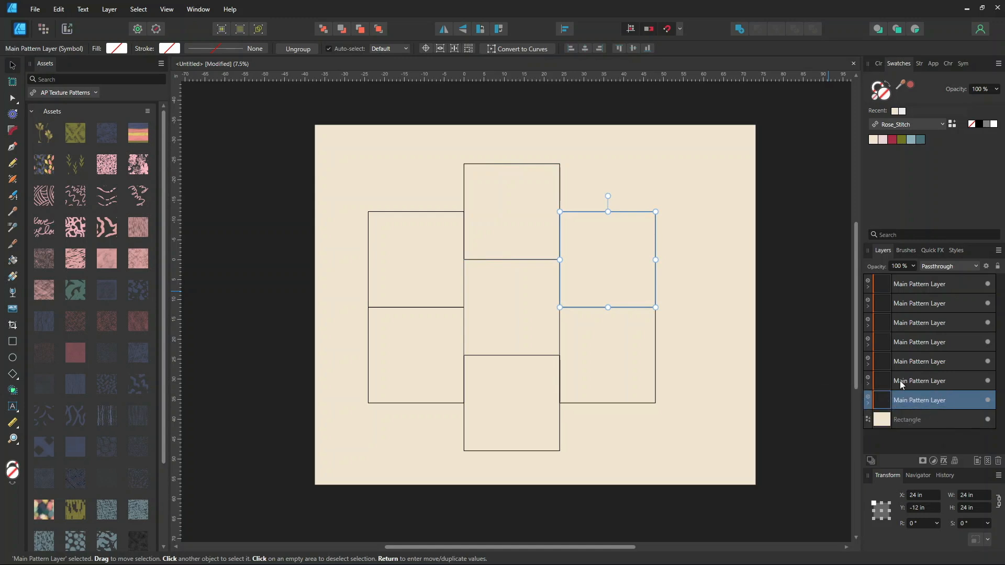
pyautogui.click(944, 382)
pyautogui.click(930, 361)
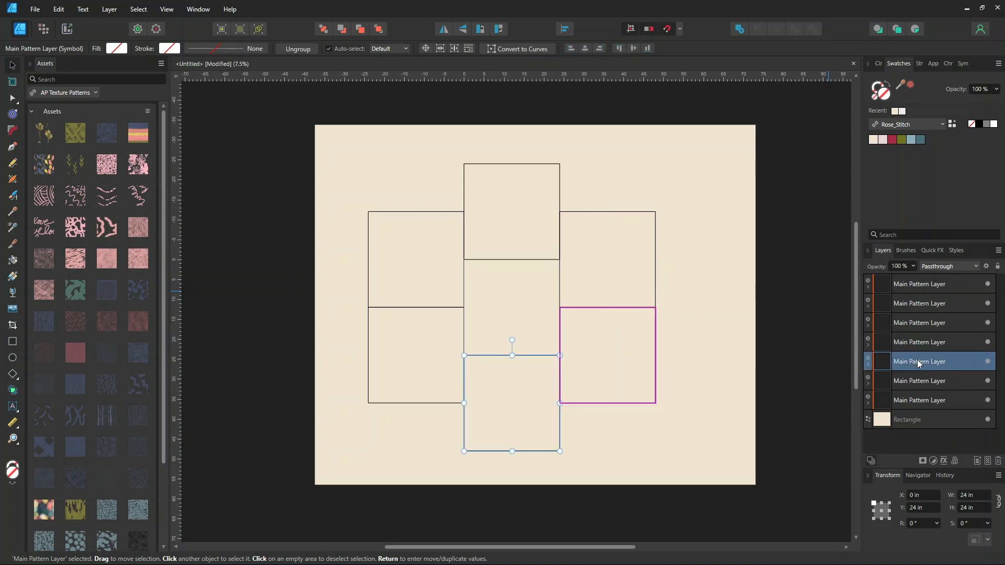
pyautogui.keyDown('shift'); pyautogui.click(925, 291); pyautogui.keyUp('shift')
pyautogui.moveTo(921, 369); pyautogui.dragTo(937, 390)
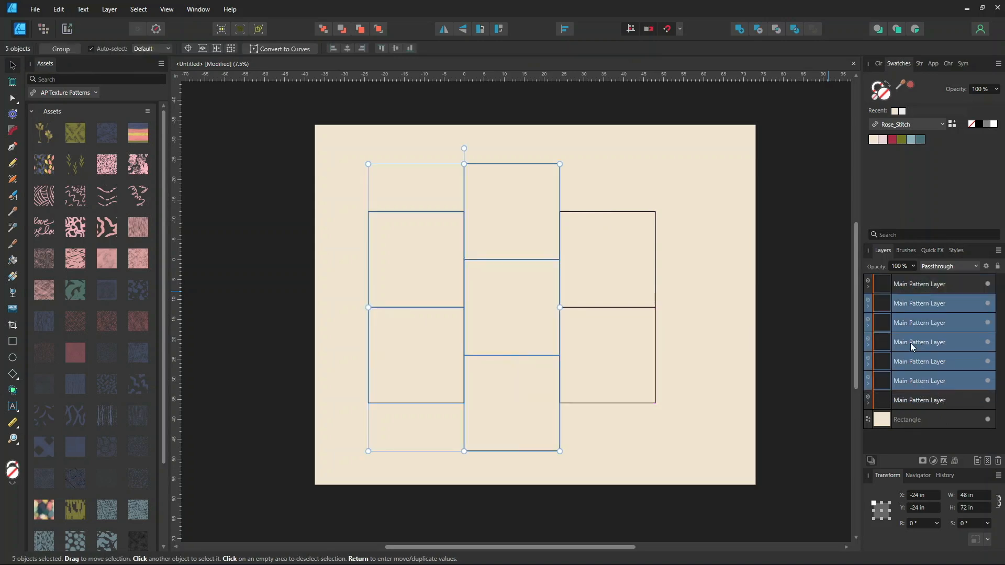
pyautogui.click(900, 309)
pyautogui.click(918, 283)
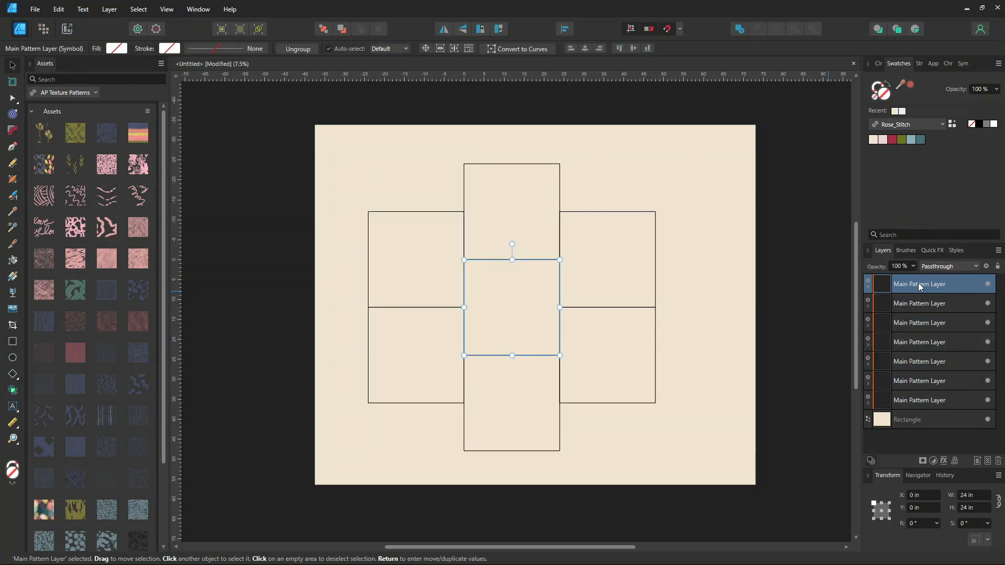
pyautogui.click(921, 306)
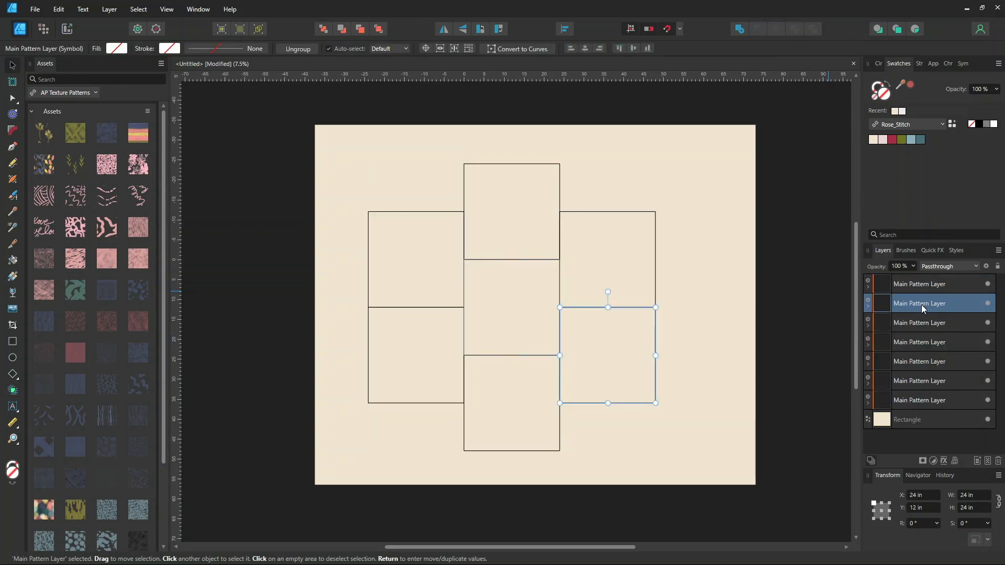
pyautogui.keyDown('shift'); pyautogui.click(924, 393); pyautogui.keyUp('shift')
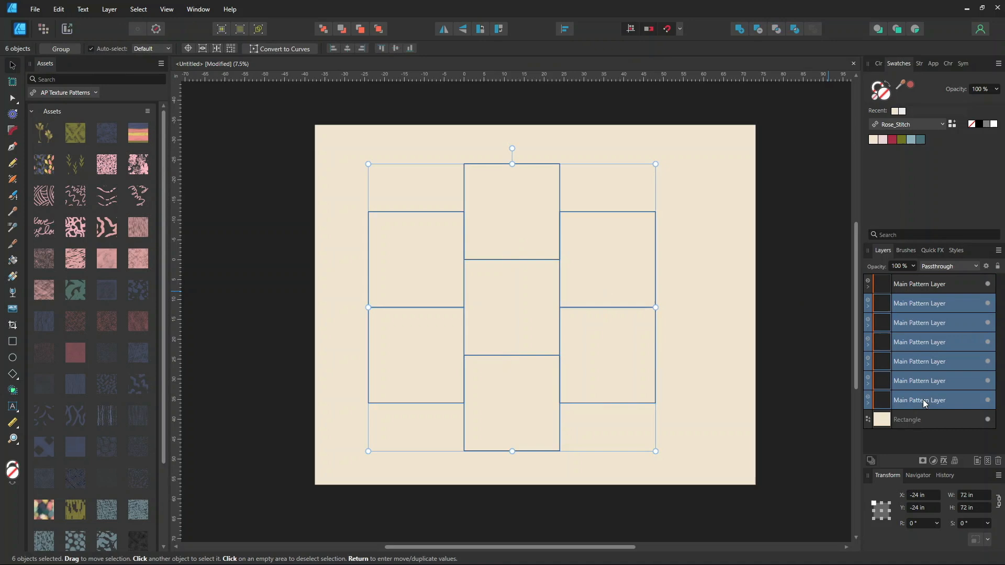
pyautogui.rightClick(916, 302)
pyautogui.click(880, 133)
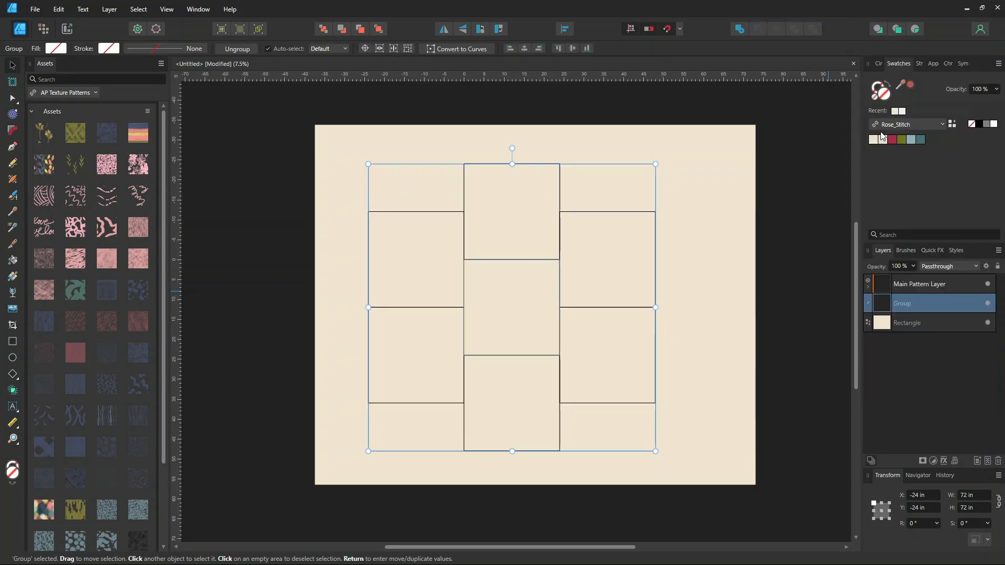
# Rename the group of surrounding tiles as Repeats and lock it
pyautogui.doubleClick(899, 303)
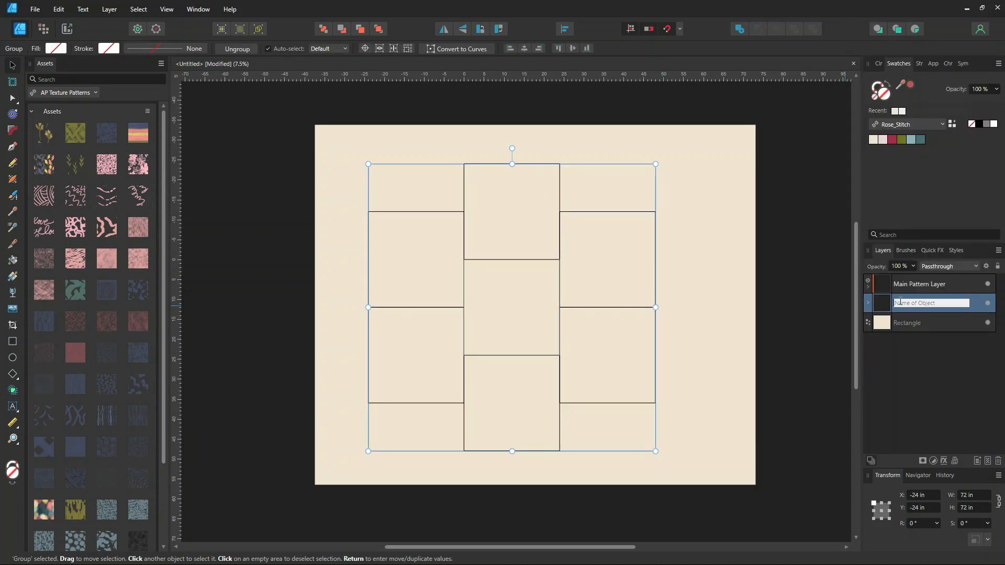
pyautogui.write('Repeats')
pyautogui.press('Return')
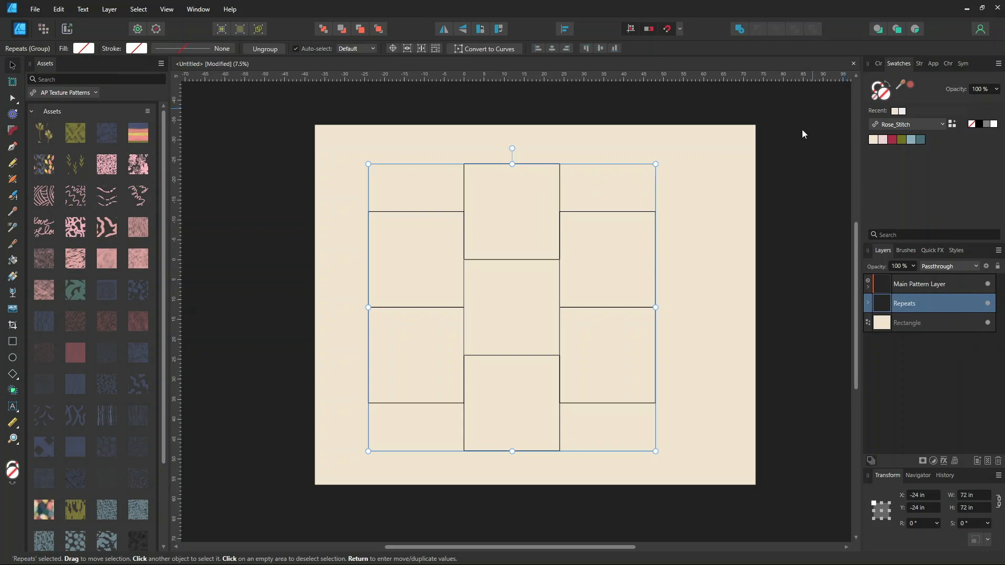
pyautogui.click(977, 303)
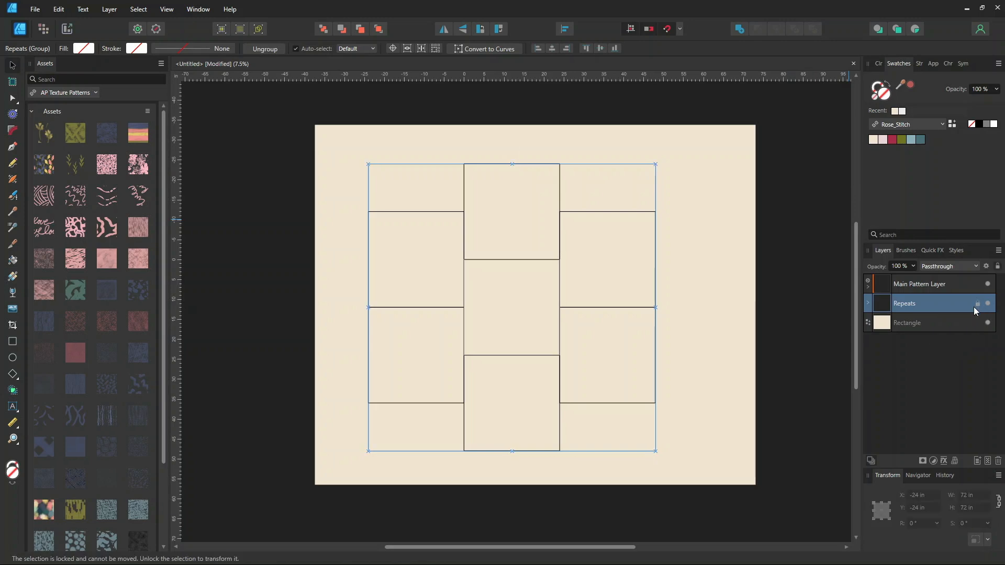
# Move the background rectangle to about X -43.2 in, Y -34 in, centring it behind the tiles, and lock its layer
pyautogui.click(901, 328)
pyautogui.moveTo(732, 328); pyautogui.dragTo(709, 332)
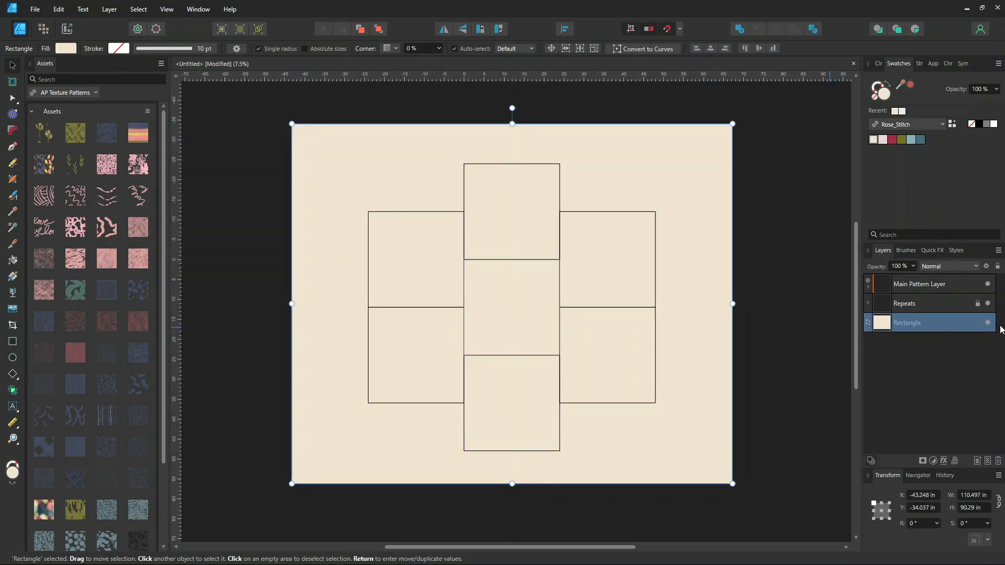
pyautogui.click(976, 323)
# Paste the copied flower vase artwork into the document with nothing else selected
pyautogui.click(532, 278)
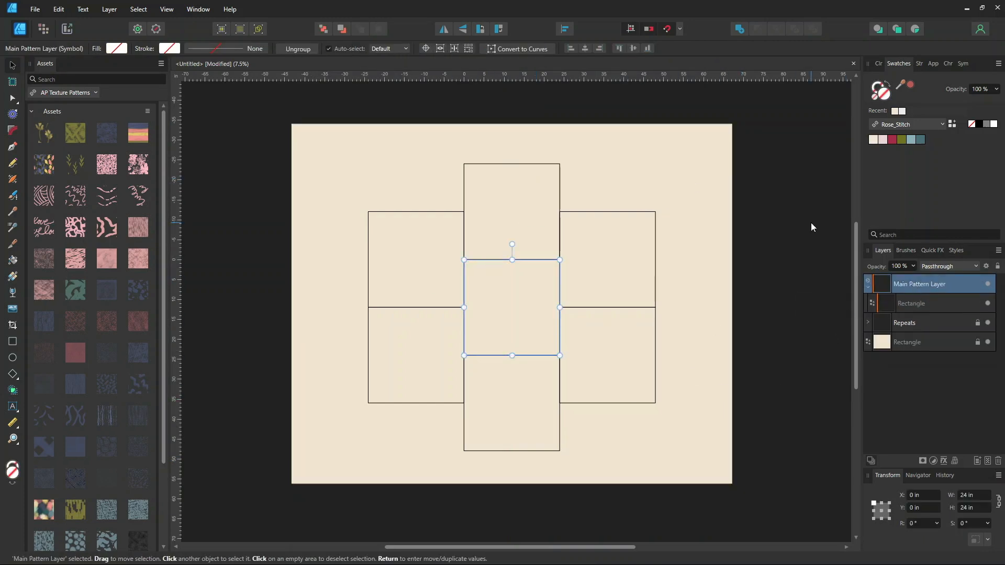
pyautogui.click(738, 270)
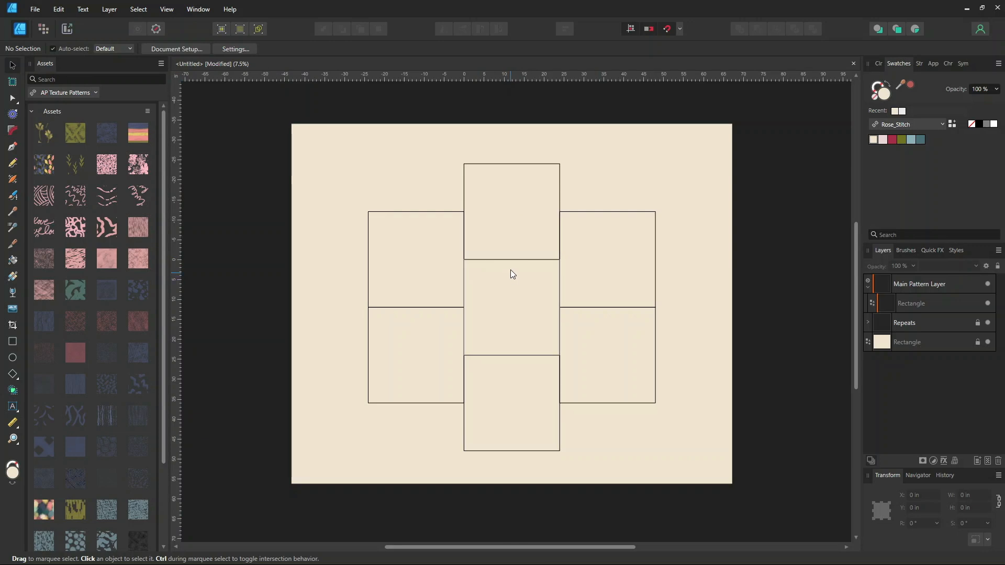
pyautogui.rightClick(502, 292)
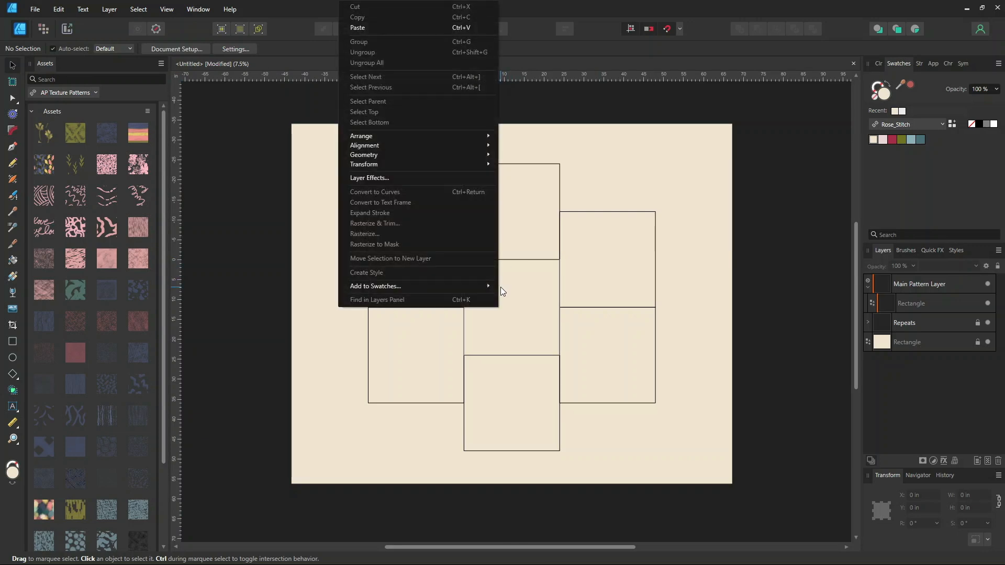
pyautogui.click(385, 28)
pyautogui.hotkey('ctrl', '+')
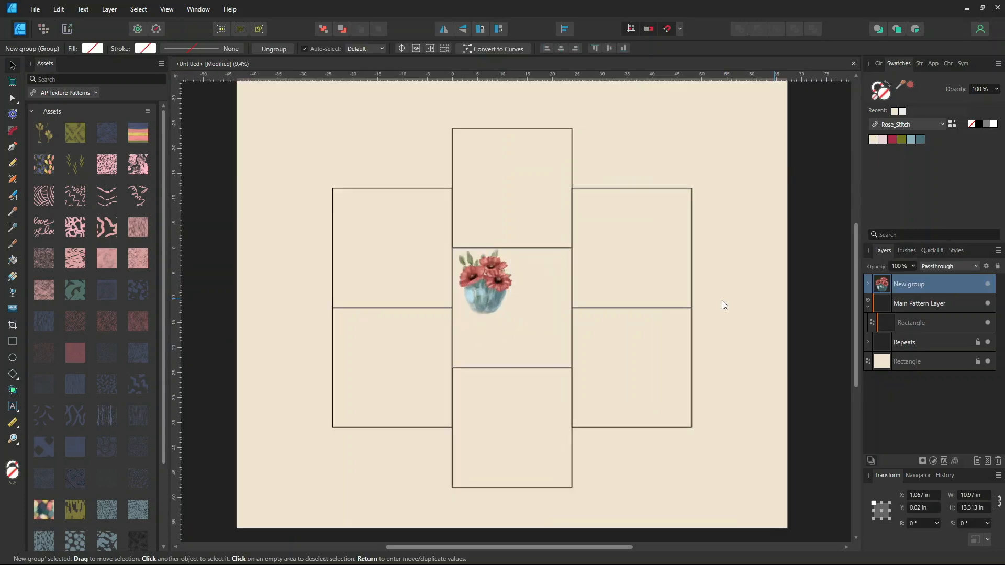
# Nest the pasted vase group inside the centre Main Pattern Layer symbol, above its outline rectangle
pyautogui.click(947, 307)
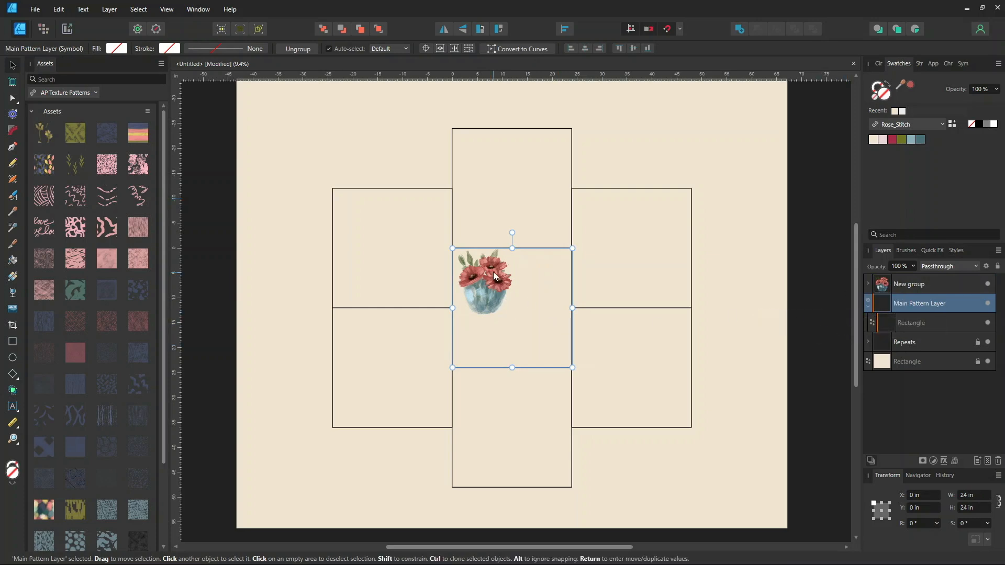
pyautogui.click(489, 306)
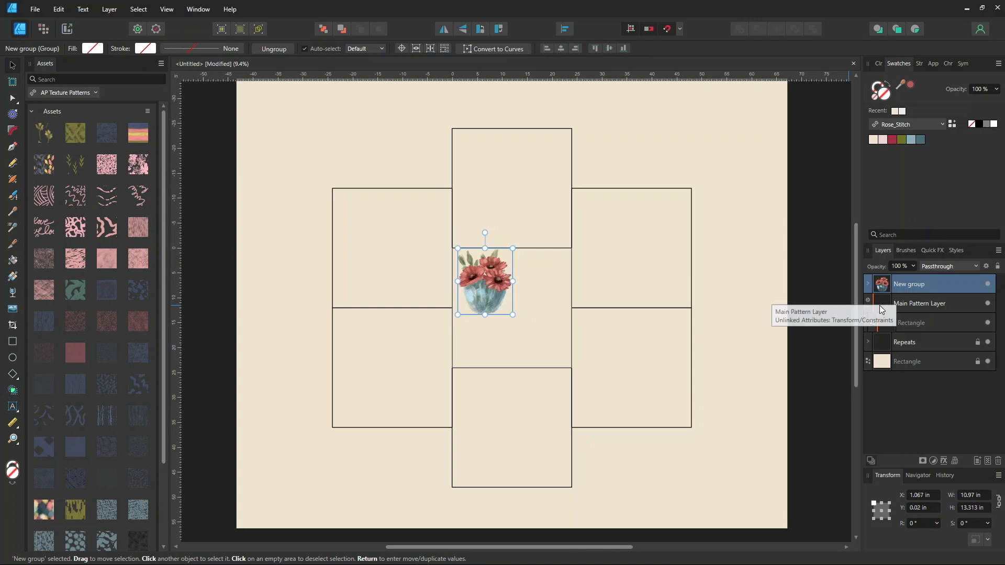
pyautogui.moveTo(928, 281); pyautogui.dragTo(895, 302)
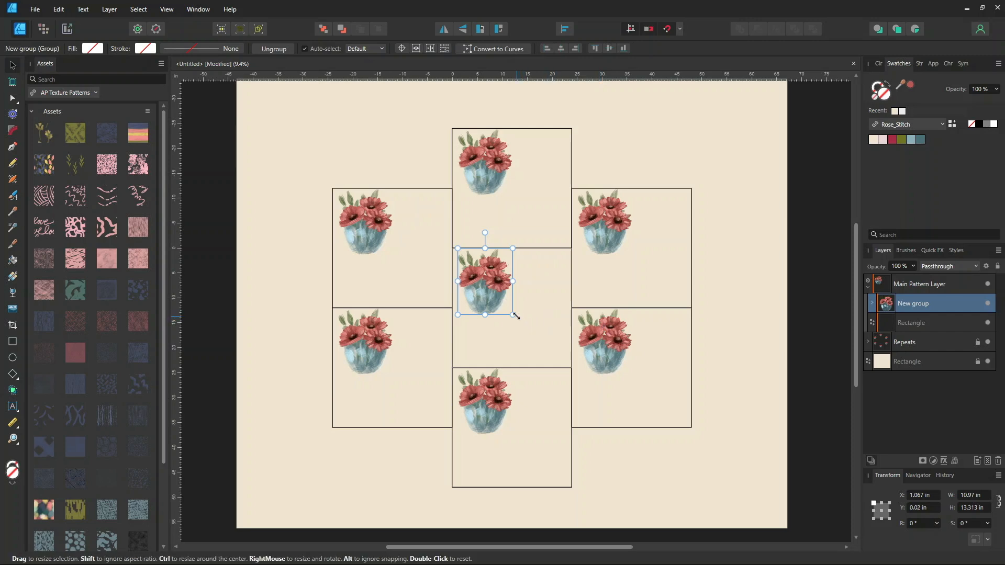
# Scale the vase to about 9.9 × 12 in at X 1.6, Y 5.1 in, and place a duplicate at about X 12.8, Y -3.7 in
pyautogui.moveTo(515, 316)
pyautogui.mouseDown()
pyautogui.moveTo(519, 295)
pyautogui.moveTo(536, 290)
pyautogui.moveTo(543, 322)
pyautogui.moveTo(550, 259)
pyautogui.mouseUp()
pyautogui.moveTo(488, 289); pyautogui.dragTo(490, 315)
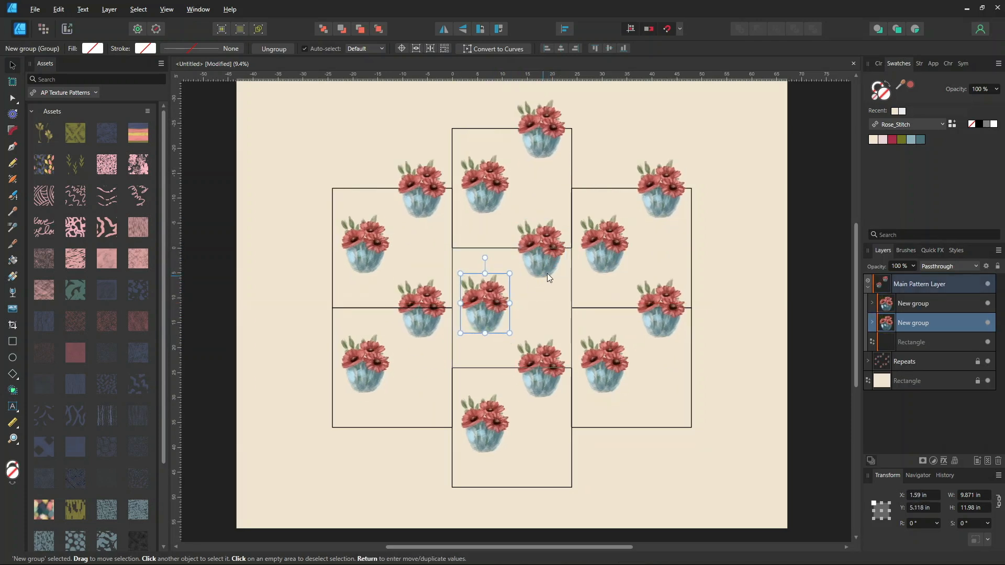
pyautogui.click(547, 262)
pyautogui.moveTo(548, 268); pyautogui.dragTo(546, 273)
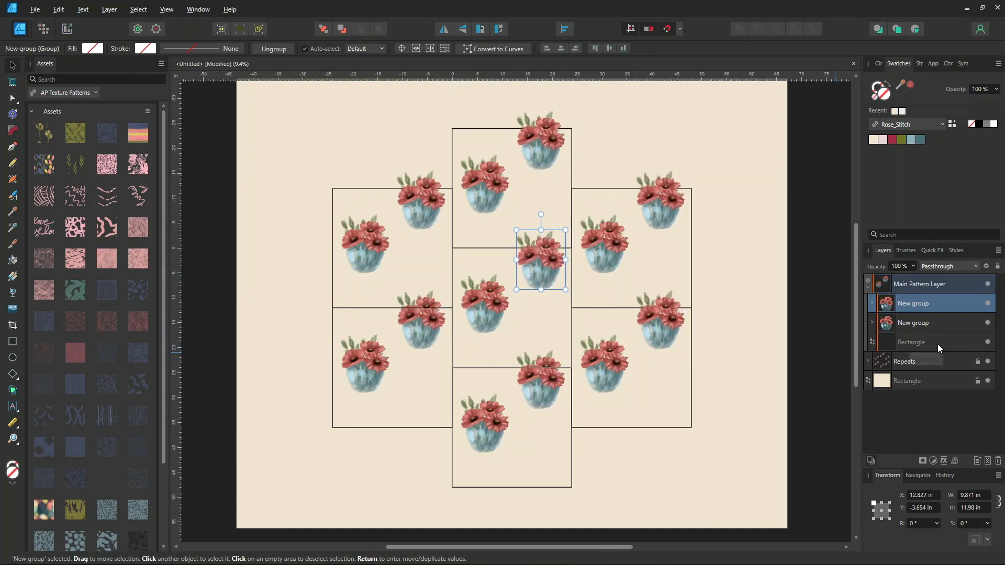
# Hide the outline rectangle inside the Main Pattern Layer symbol to preview the repeat without tile borders
pyautogui.click(987, 342)
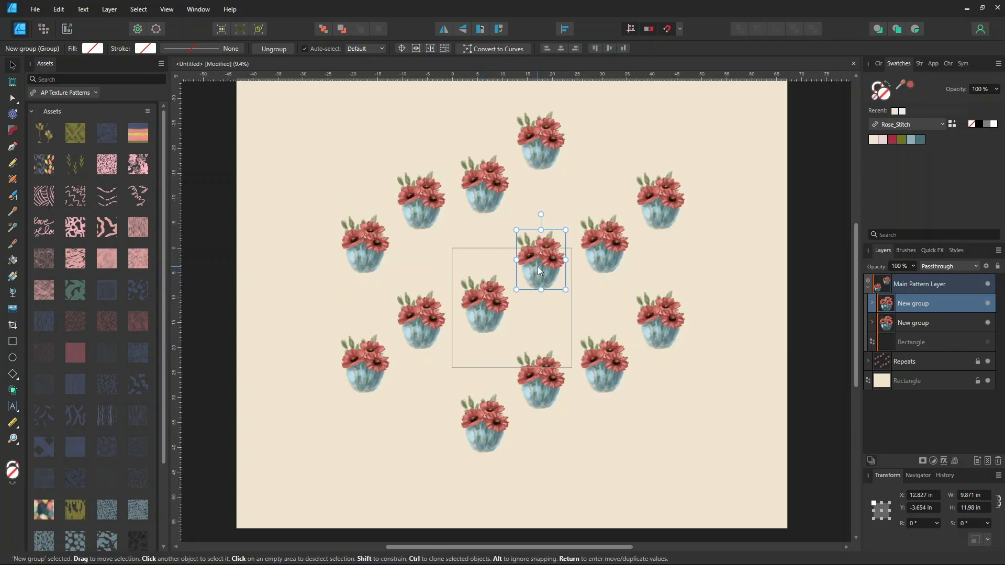
pyautogui.scroll(3, 538, 265)
pyautogui.press('space')
pyautogui.moveTo(602, 200); pyautogui.dragTo(580, 208)
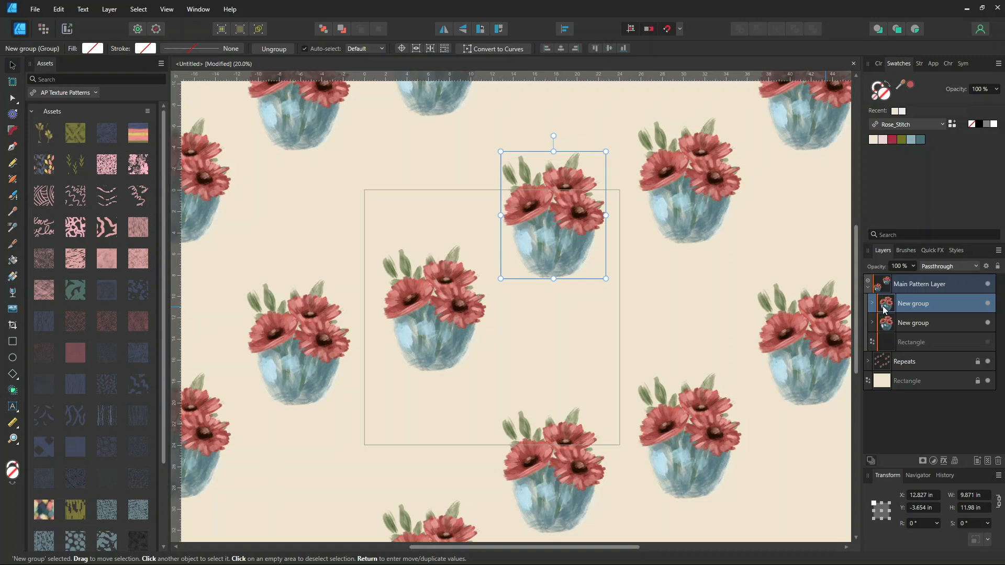
# Add an HSL adjustment to the upper vase copy and set its hue shift to about 20.3°
pyautogui.click(934, 462)
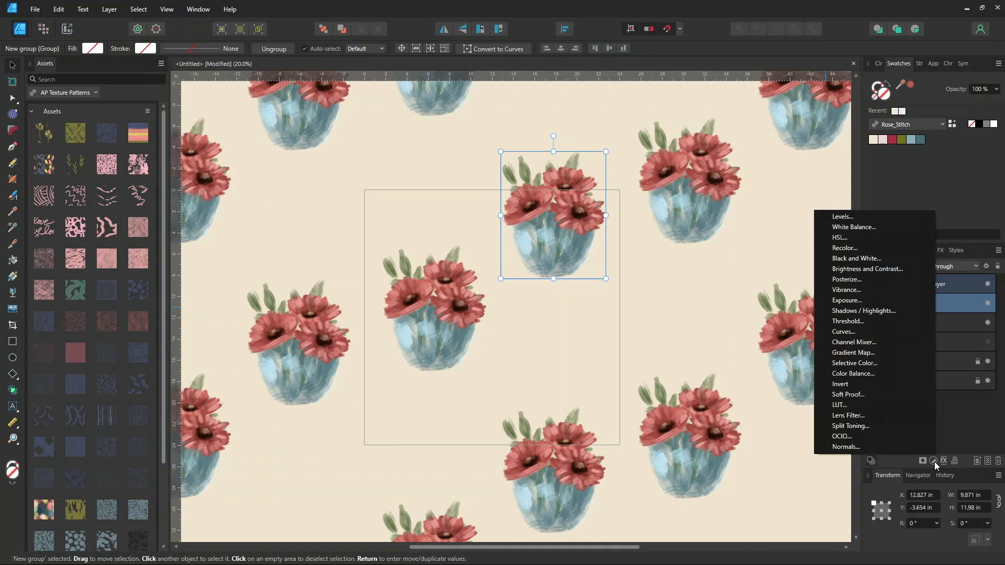
pyautogui.click(843, 239)
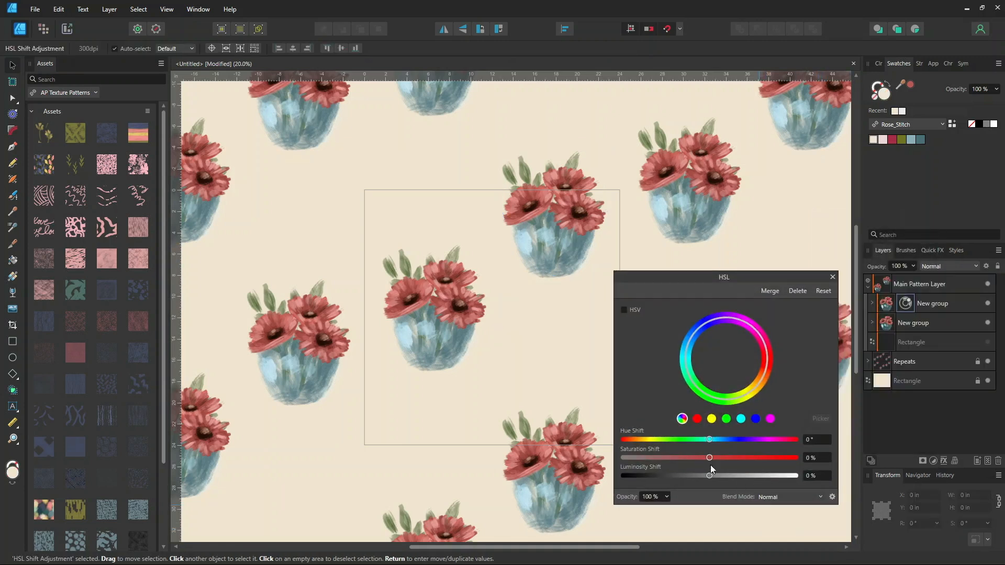
pyautogui.moveTo(709, 439)
pyautogui.mouseDown()
pyautogui.moveTo(758, 440)
pyautogui.moveTo(719, 439)
pyautogui.mouseUp()
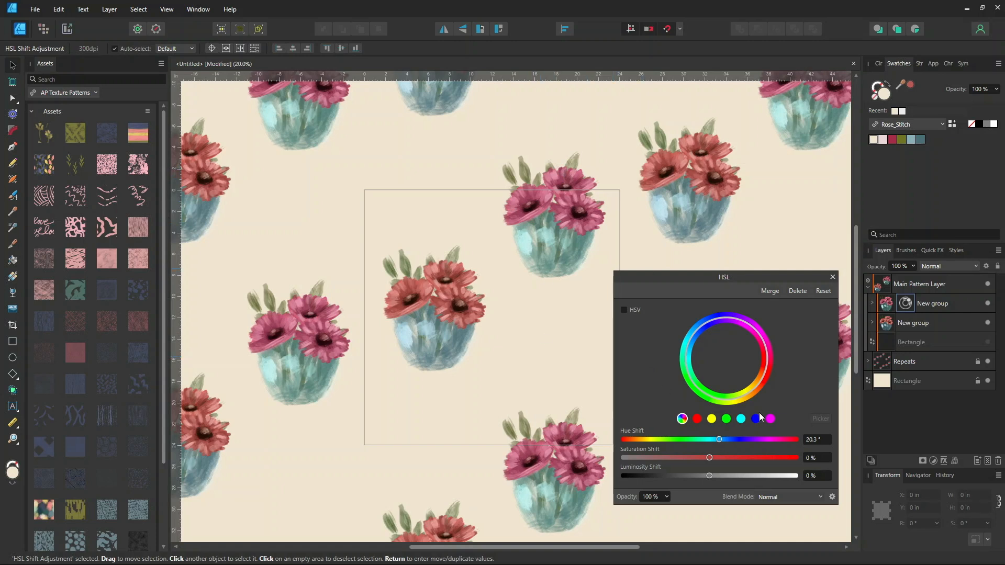
# Set the upper vase's HSL adjustment to hue shift 19.2°, saturation -12% and luminosity 12%, and finish the adjustment
pyautogui.moveTo(709, 458)
pyautogui.mouseDown()
pyautogui.moveTo(699, 458)
pyautogui.moveTo(720, 472)
pyautogui.mouseUp()
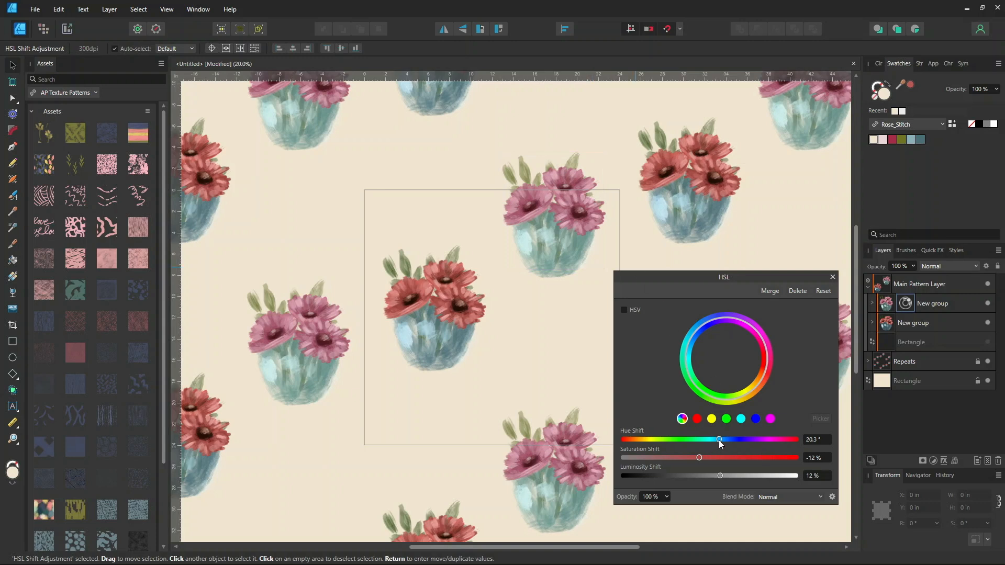
pyautogui.moveTo(718, 440); pyautogui.dragTo(718, 438)
pyautogui.scroll(-2, 571, 391)
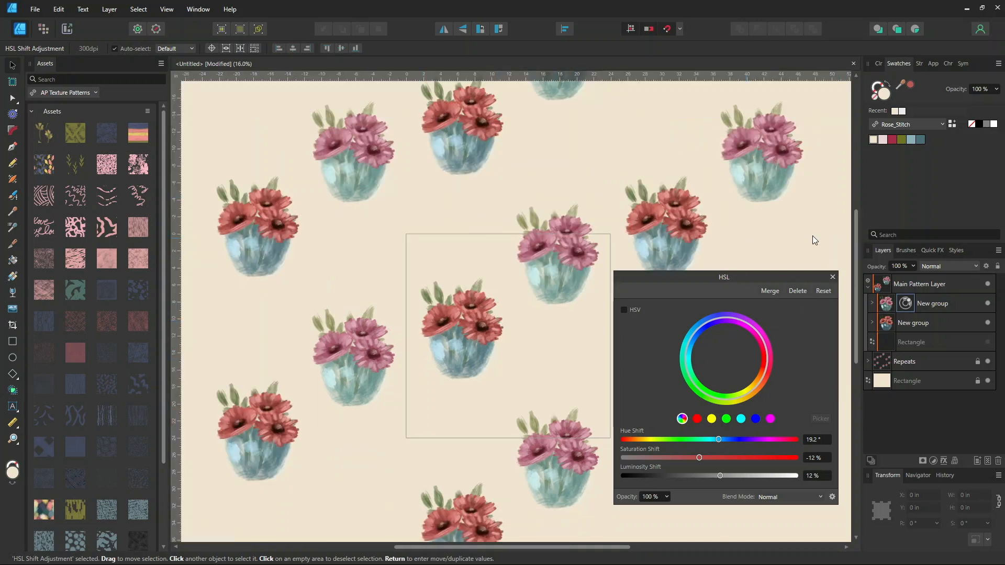
pyautogui.click(832, 277)
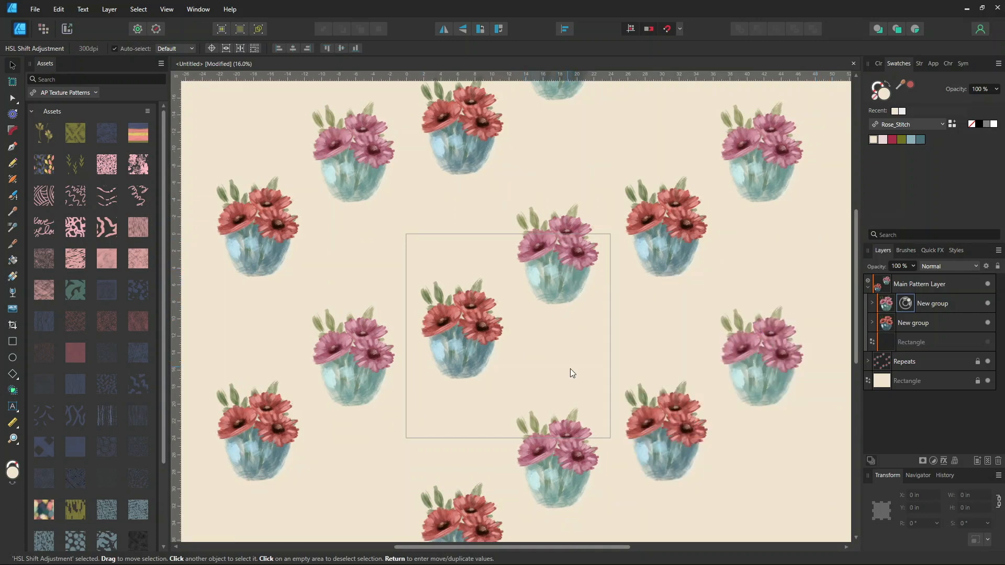
# Duplicate the pink vase into the tile's upper-left area and the red vase to about X 12.6, Y 7.8 in
pyautogui.scroll(-1, 563, 314)
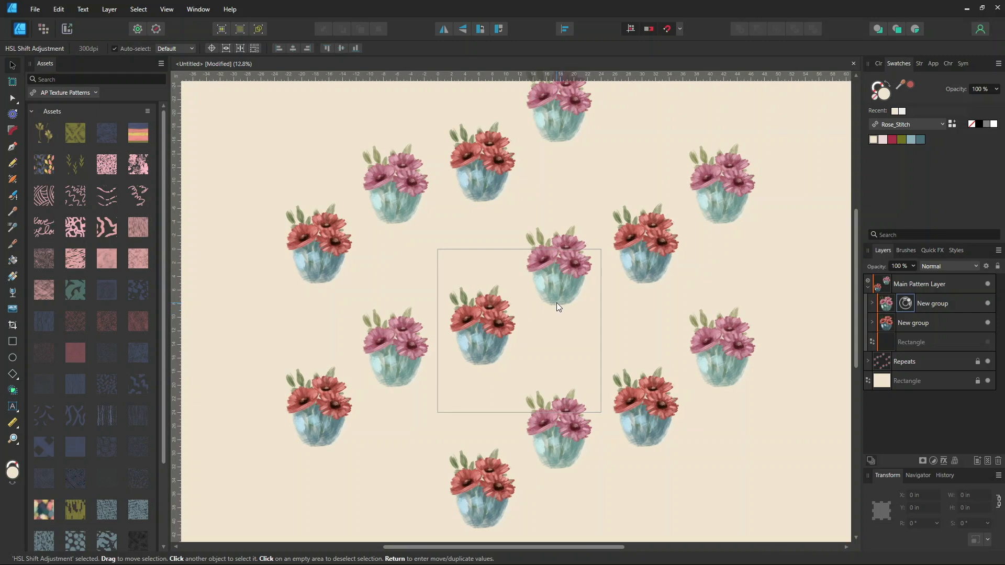
pyautogui.click(490, 329)
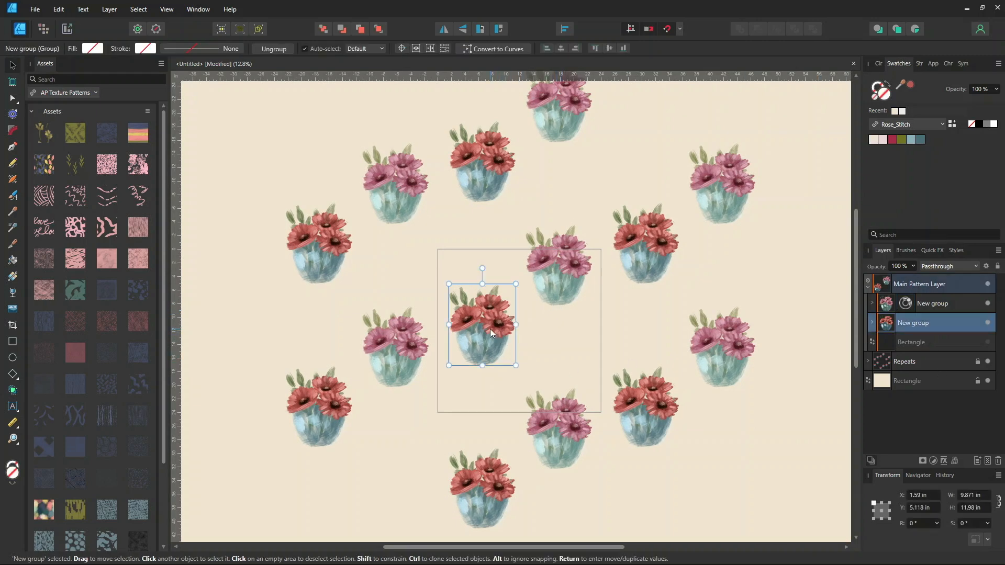
pyautogui.click(560, 284)
pyautogui.moveTo(560, 283); pyautogui.dragTo(480, 259)
pyautogui.moveTo(483, 337)
pyautogui.mouseDown()
pyautogui.moveTo(486, 347)
pyautogui.moveTo(485, 336)
pyautogui.moveTo(568, 365)
pyautogui.moveTo(561, 353)
pyautogui.mouseUp()
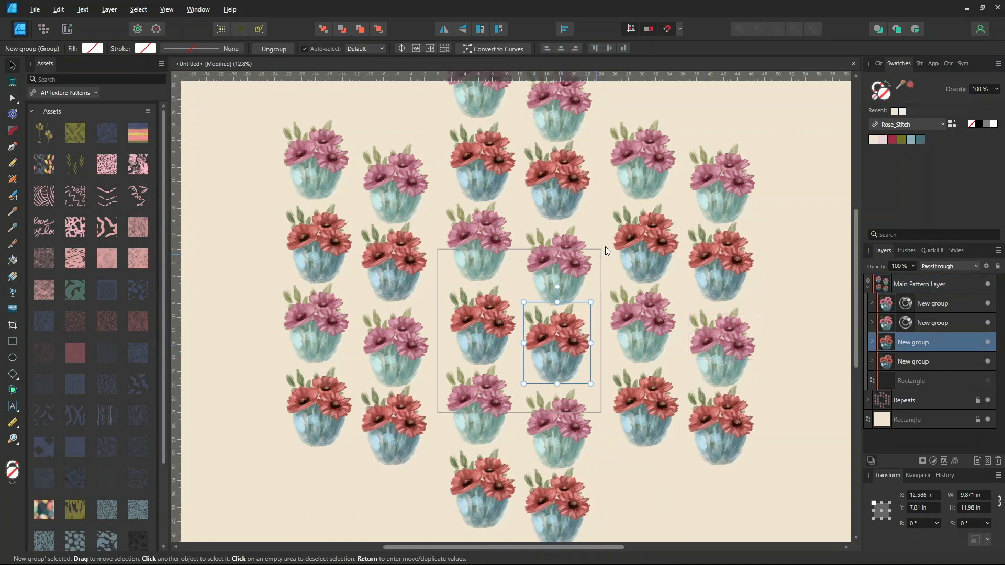
# Preview the pattern tile clipped to the canvas, and return to the unclipped view of the repeats
pyautogui.scroll(-1, 618, 228)
pyautogui.click(761, 423)
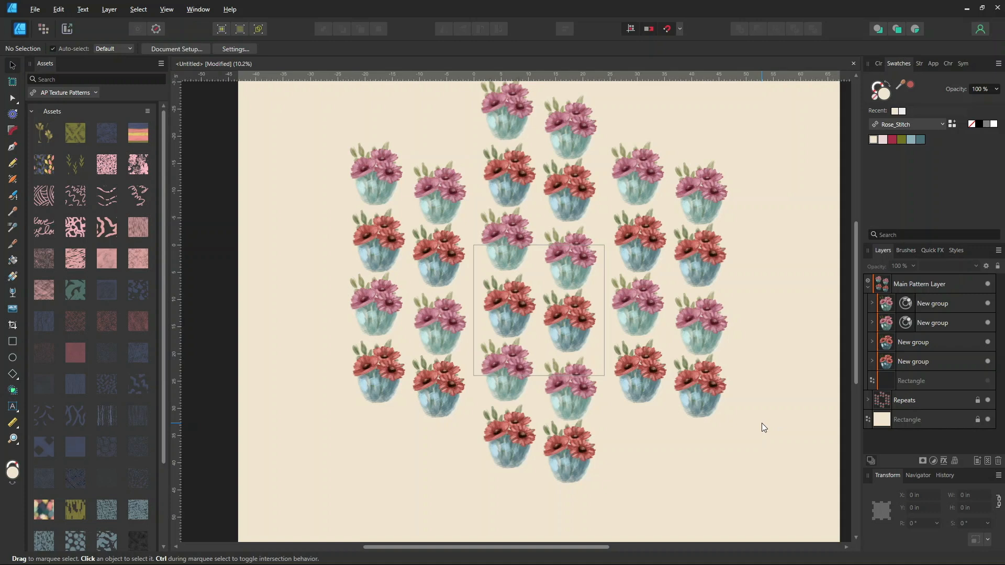
pyautogui.press('\\')
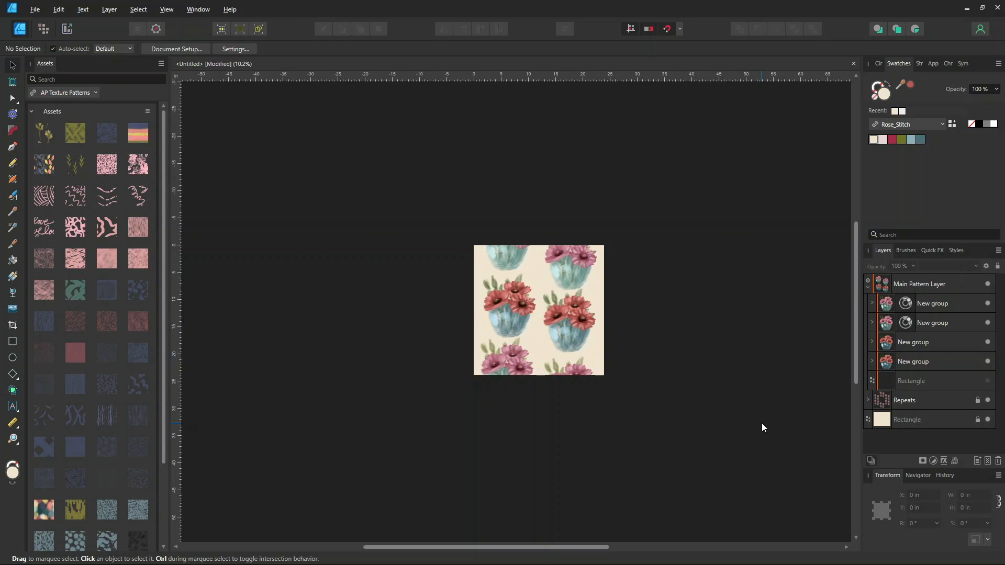
pyautogui.press('\\')
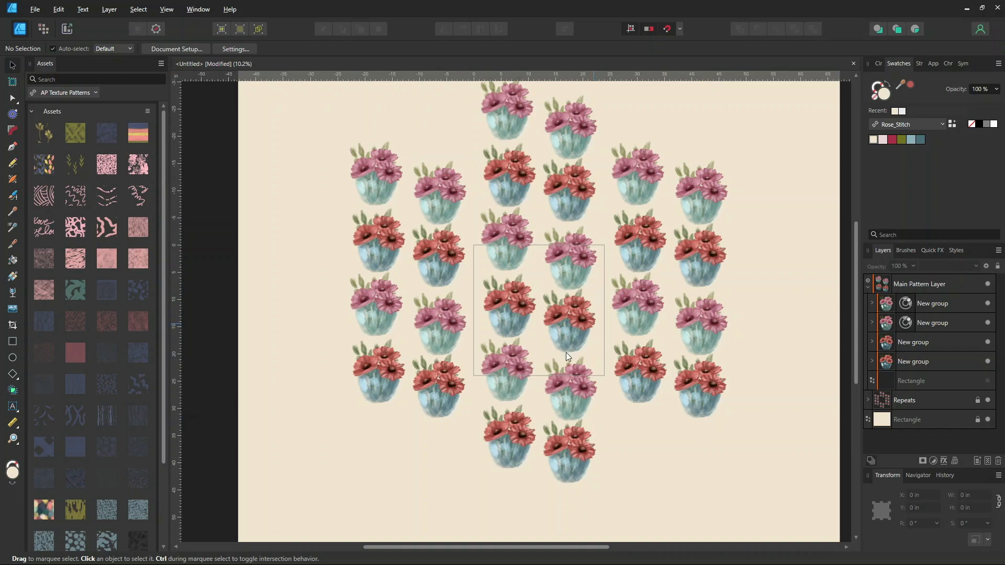
# Rotate the upper-left pink vase to about 14° and the upper-right pink vase to about -15.7°
pyautogui.click(573, 242)
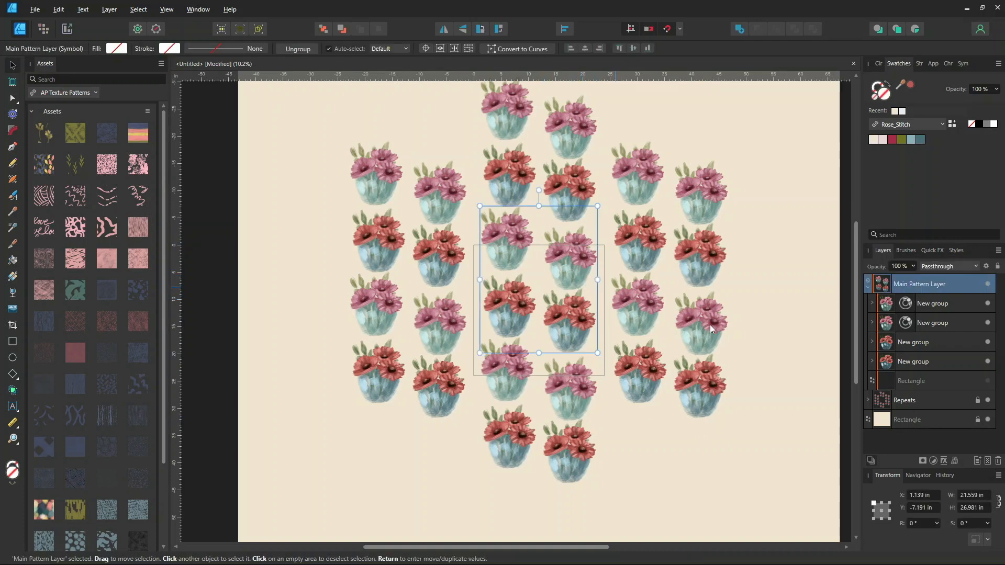
pyautogui.click(921, 306)
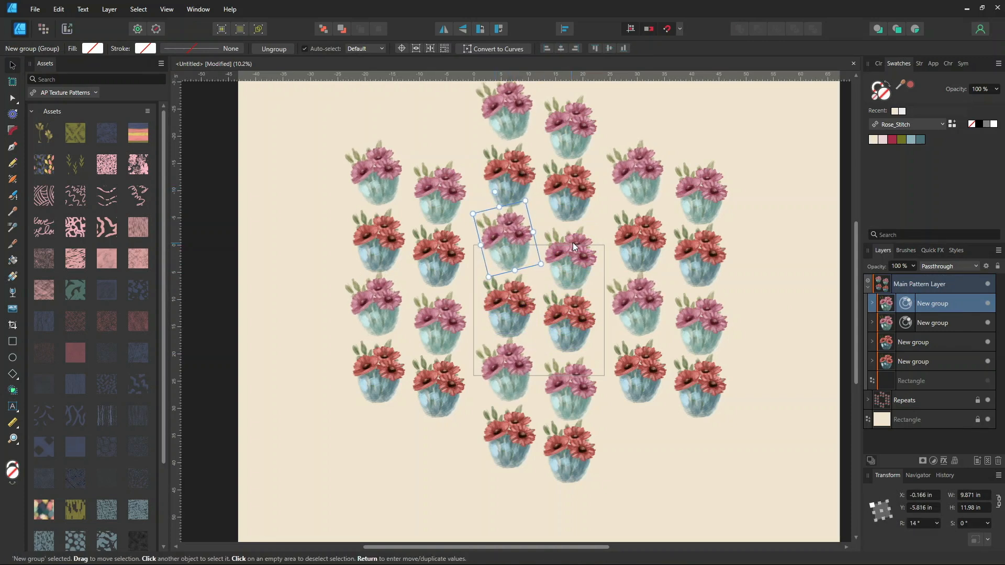
pyautogui.click(586, 232)
pyautogui.moveTo(591, 227)
pyautogui.mouseDown()
pyautogui.moveTo(595, 209)
pyautogui.moveTo(601, 238)
pyautogui.mouseUp()
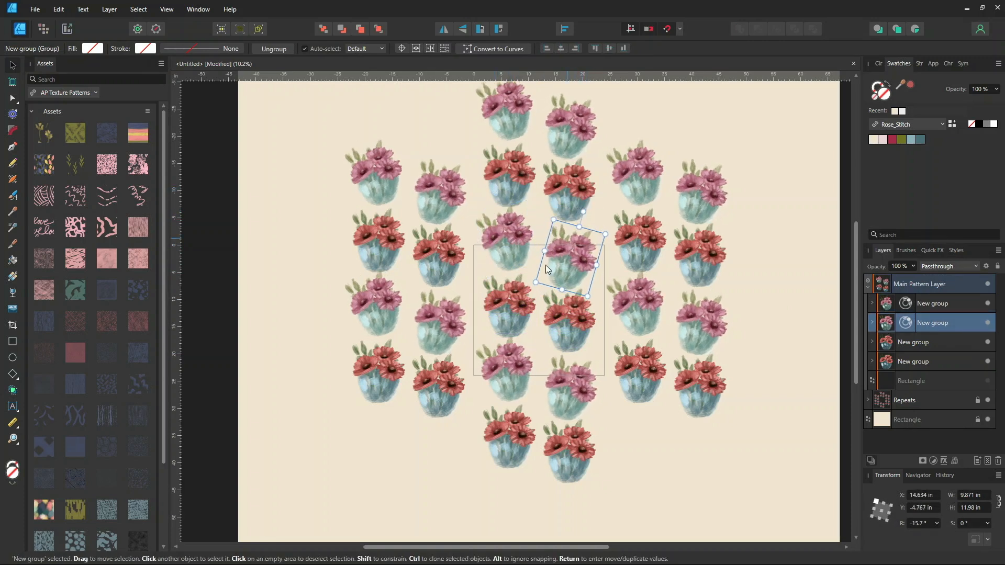
# Rotate the lower-left red vase to about 14.7° and the lower-right red vase to about -13.8°
pyautogui.click(503, 311)
pyautogui.moveTo(509, 259); pyautogui.dragTo(497, 259)
pyautogui.click(580, 328)
pyautogui.moveTo(570, 272); pyautogui.dragTo(581, 273)
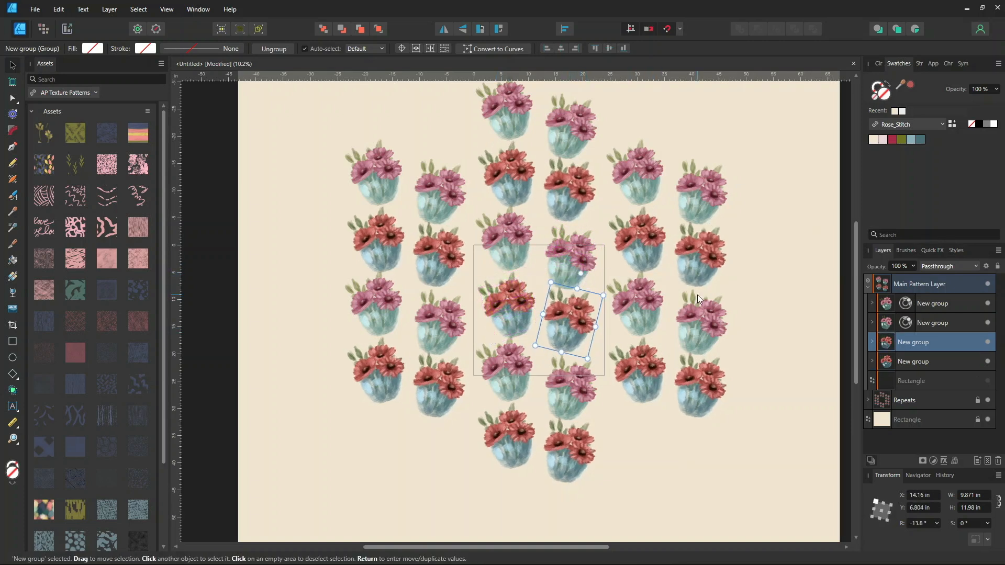
# Flip the lower-right red vase and the upper-left pink vase horizontally, adjusting tilt and position to vary the arrangement and even the spacing
pyautogui.hotkey('shift', 'h')
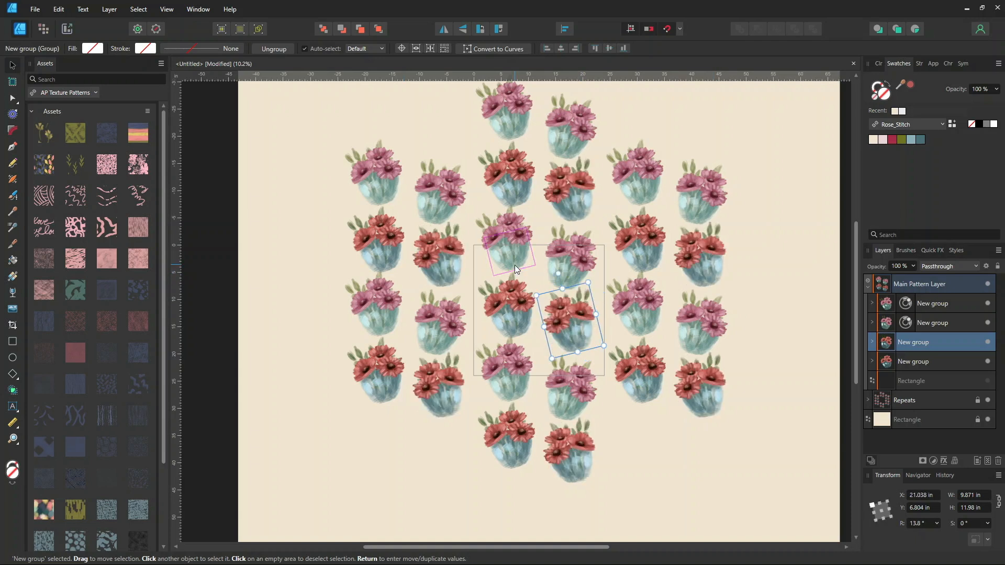
pyautogui.moveTo(557, 273); pyautogui.dragTo(582, 249)
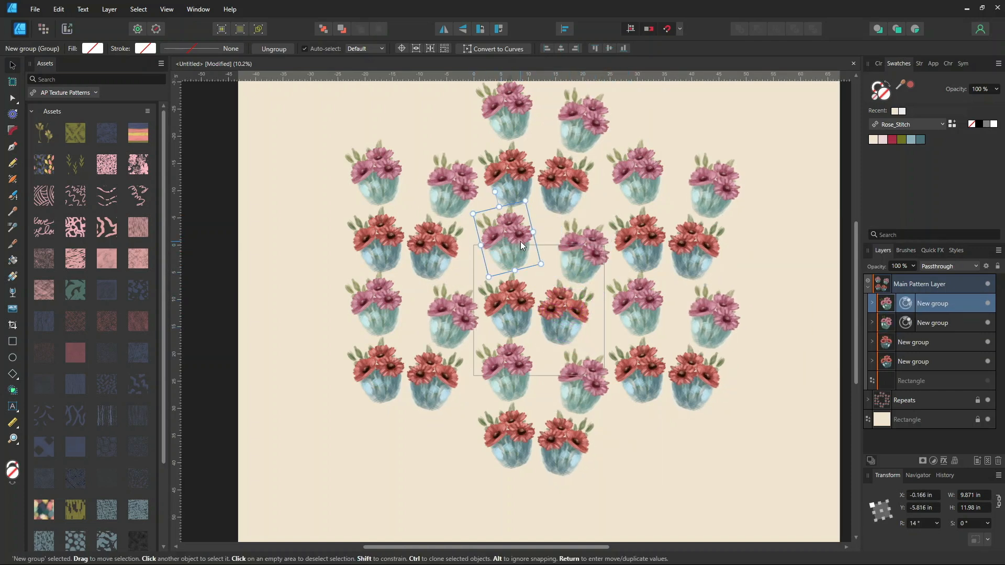
pyautogui.hotkey('shift', 'h')
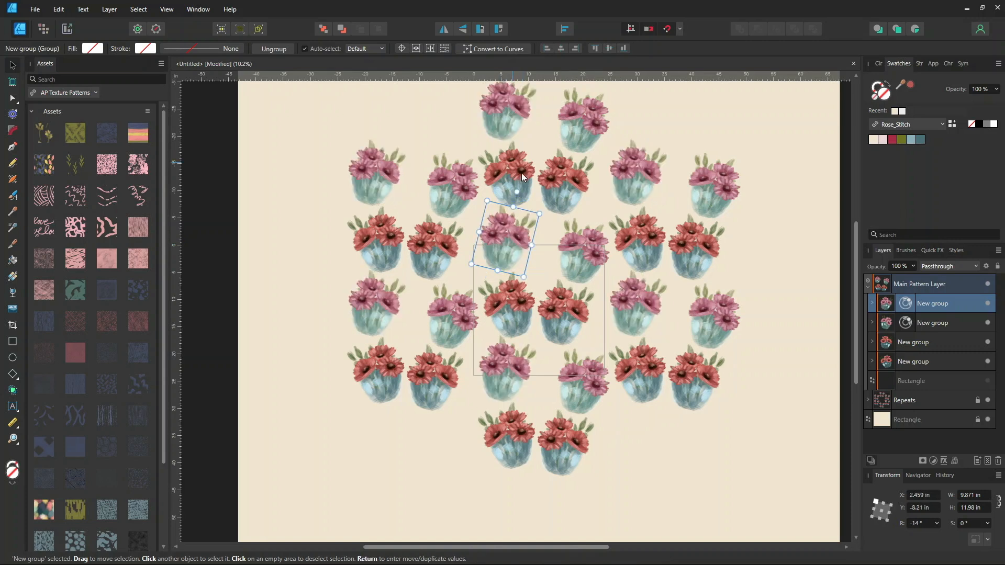
pyautogui.moveTo(513, 189); pyautogui.dragTo(482, 195)
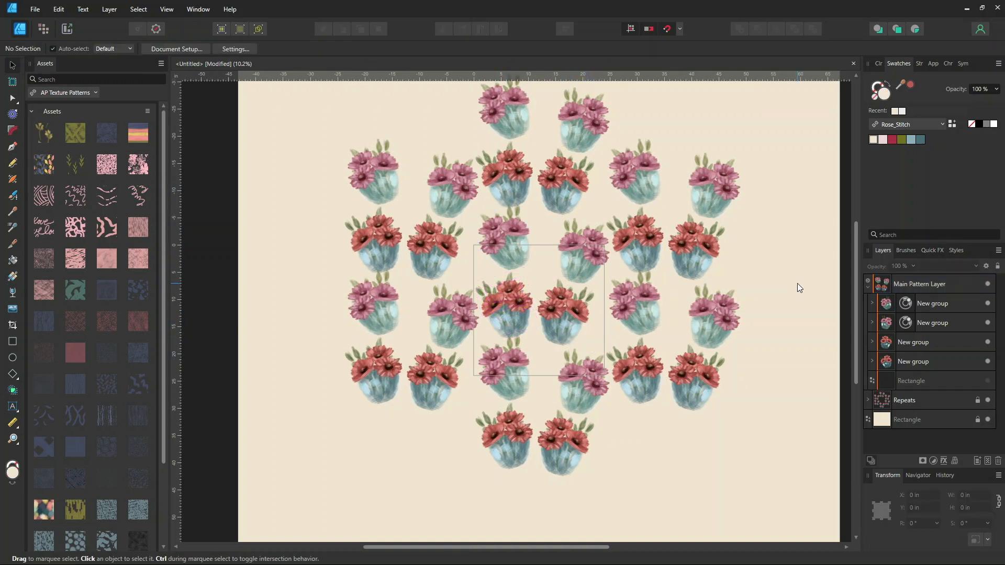
# Nudge the lower-left red vase inside the Main Pattern Layer symbol up to about Y 6.55 in, and deselect it
pyautogui.click(513, 306)
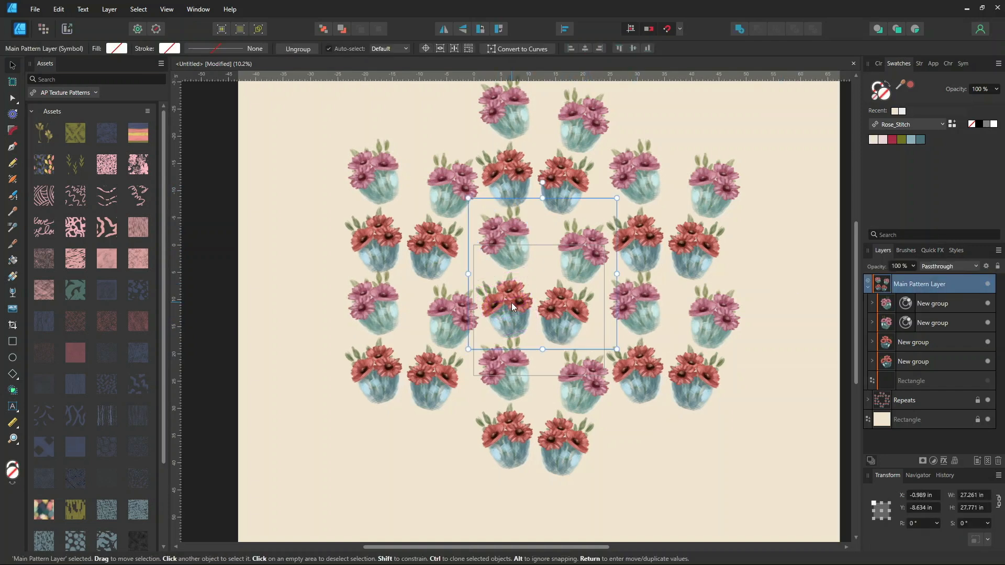
pyautogui.doubleClick(510, 307)
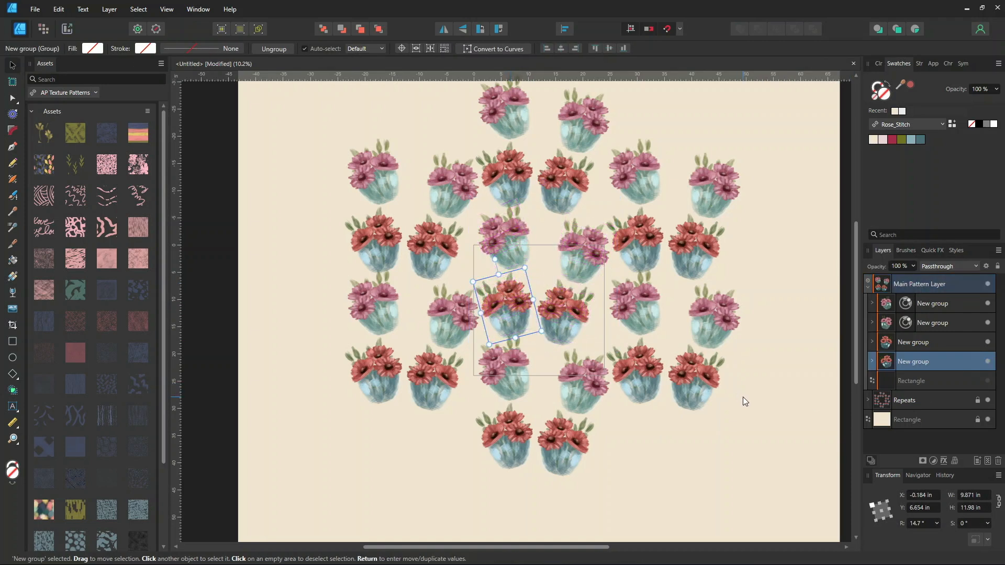
pyautogui.press('Up')
pyautogui.press('Up')
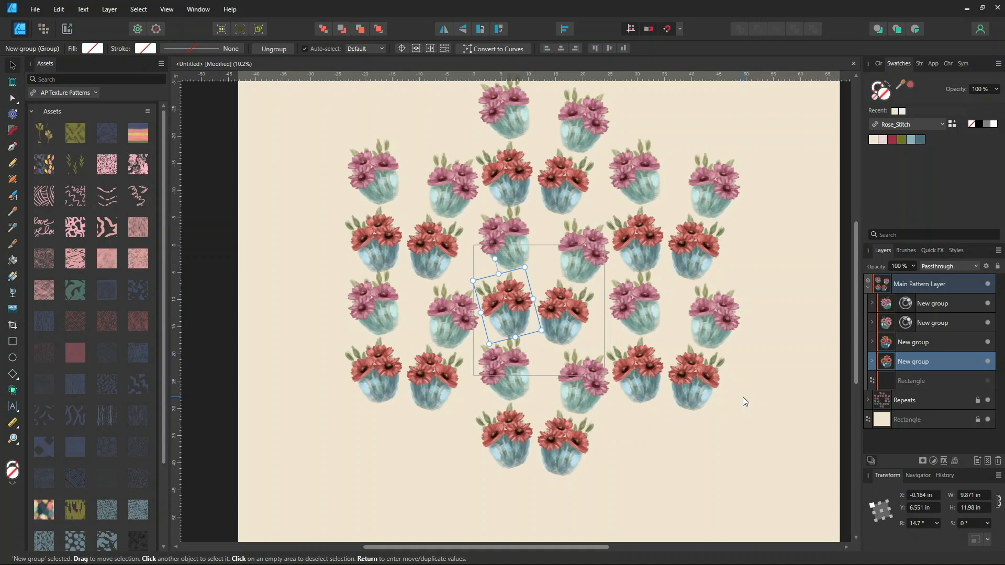
pyautogui.click(810, 427)
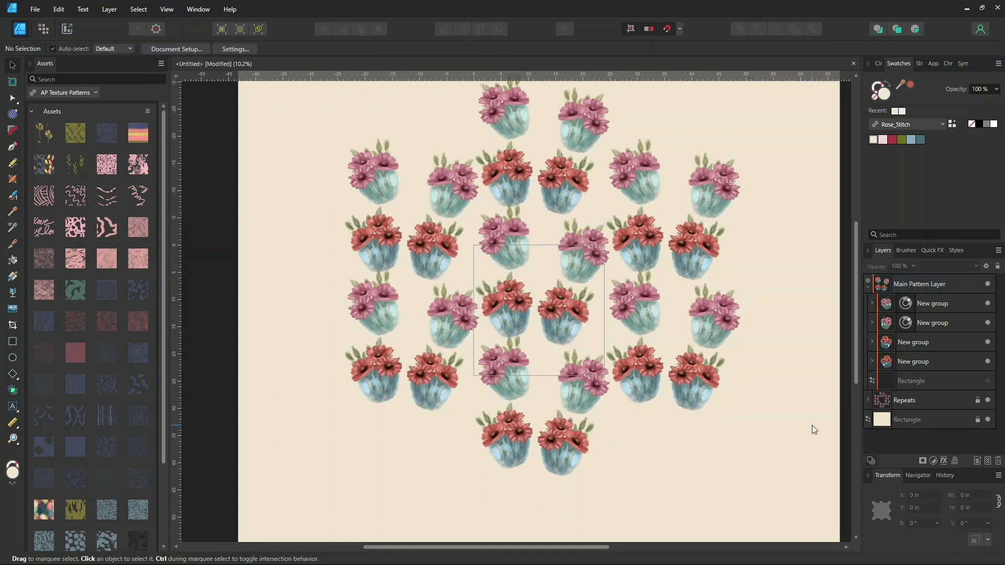